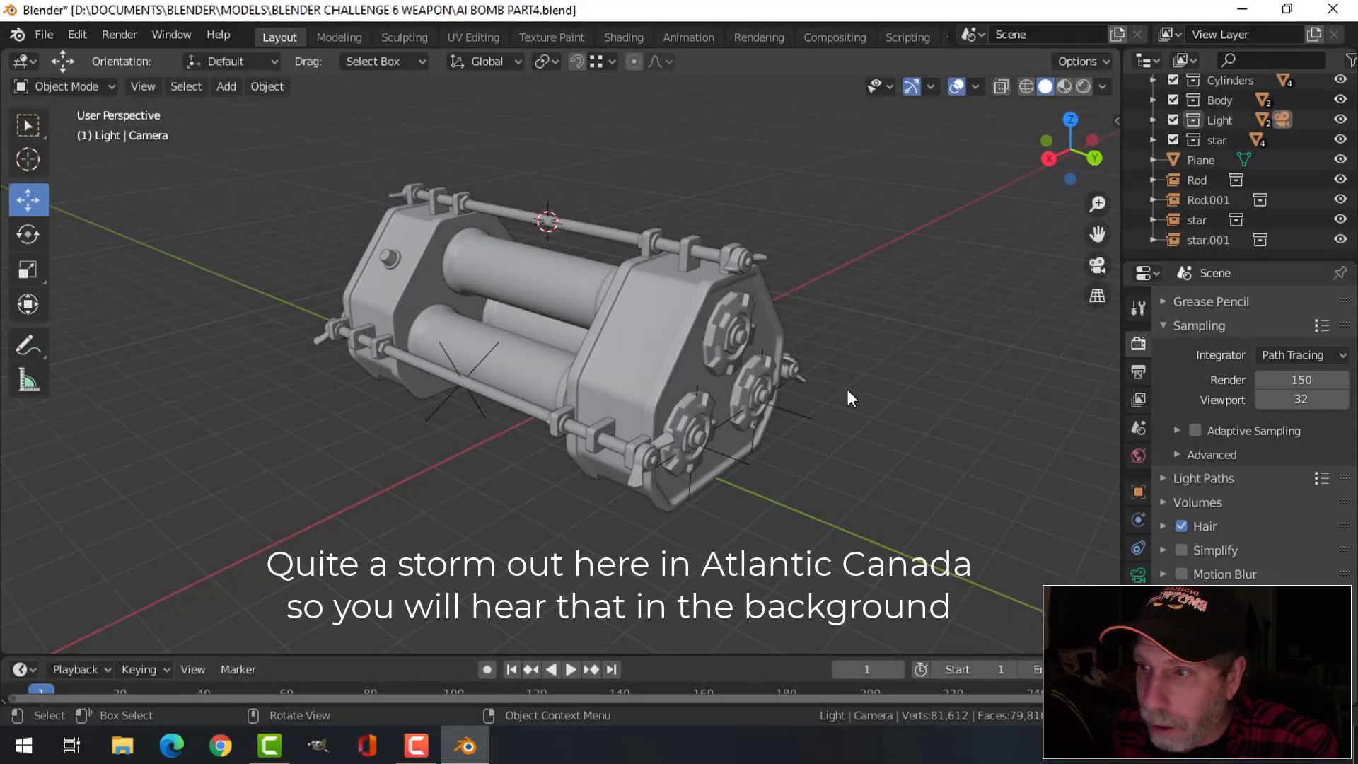
# Set the final render samples to 150 and expand the Film settings.
pyautogui.moveTo(847, 390); pyautogui.dragTo(858, 421, button='middle')
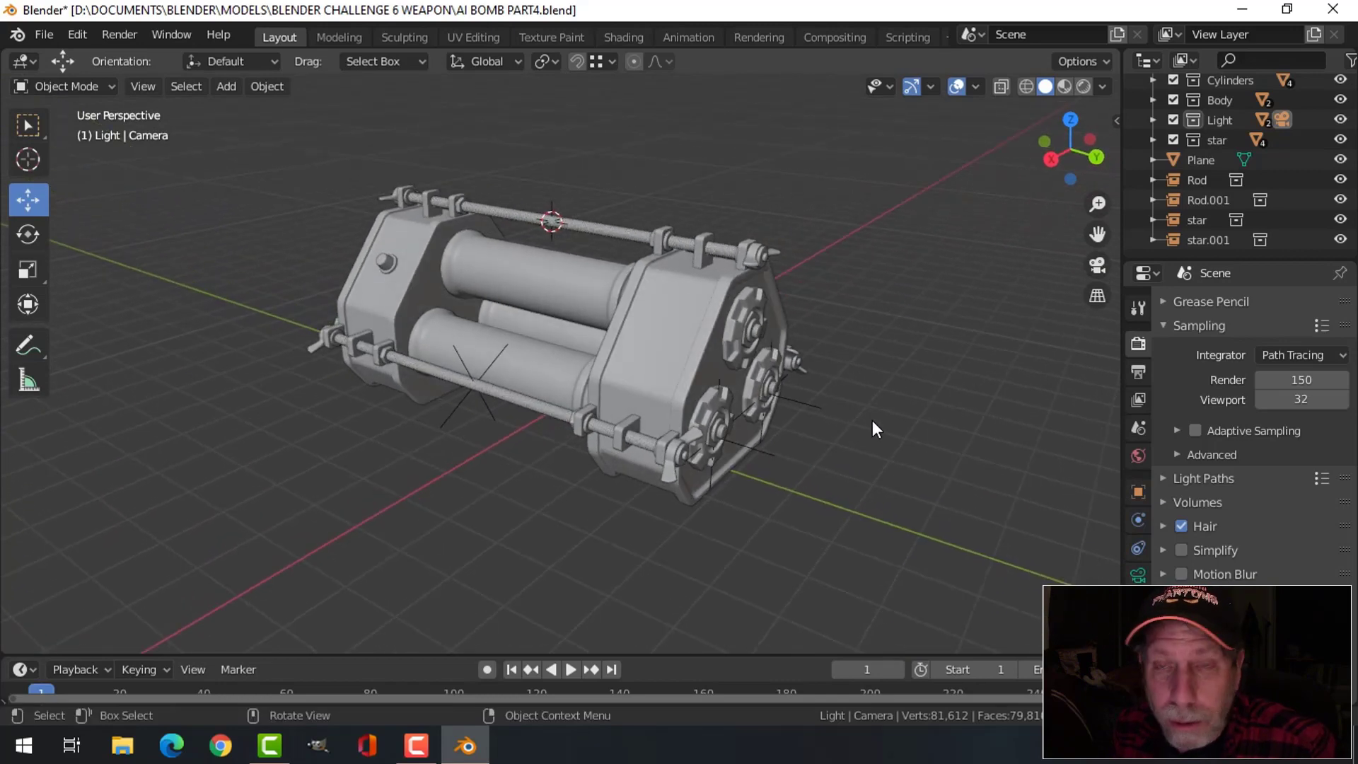
pyautogui.scroll(2, 874, 428)
pyautogui.moveTo(874, 426); pyautogui.dragTo(840, 423, button='middle')
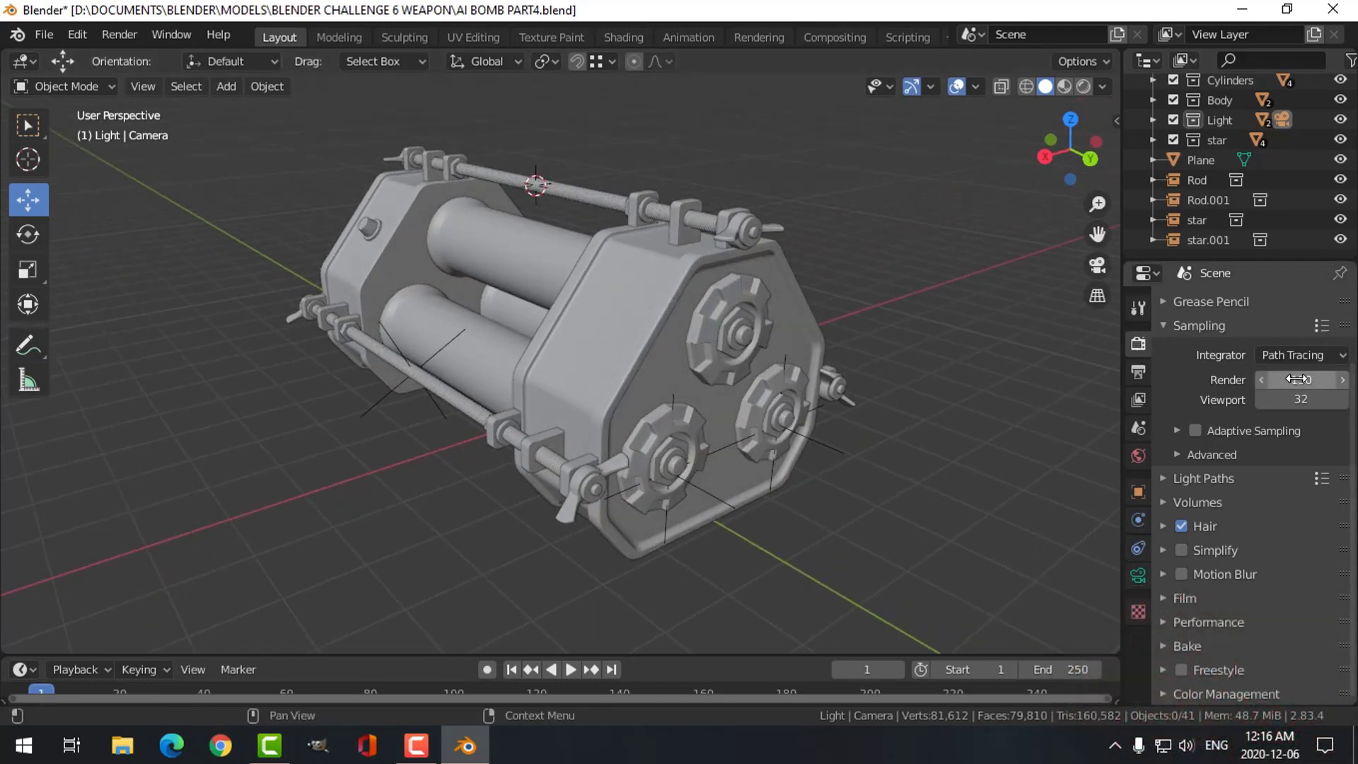
pyautogui.moveTo(1293, 379); pyautogui.dragTo(1319, 379)
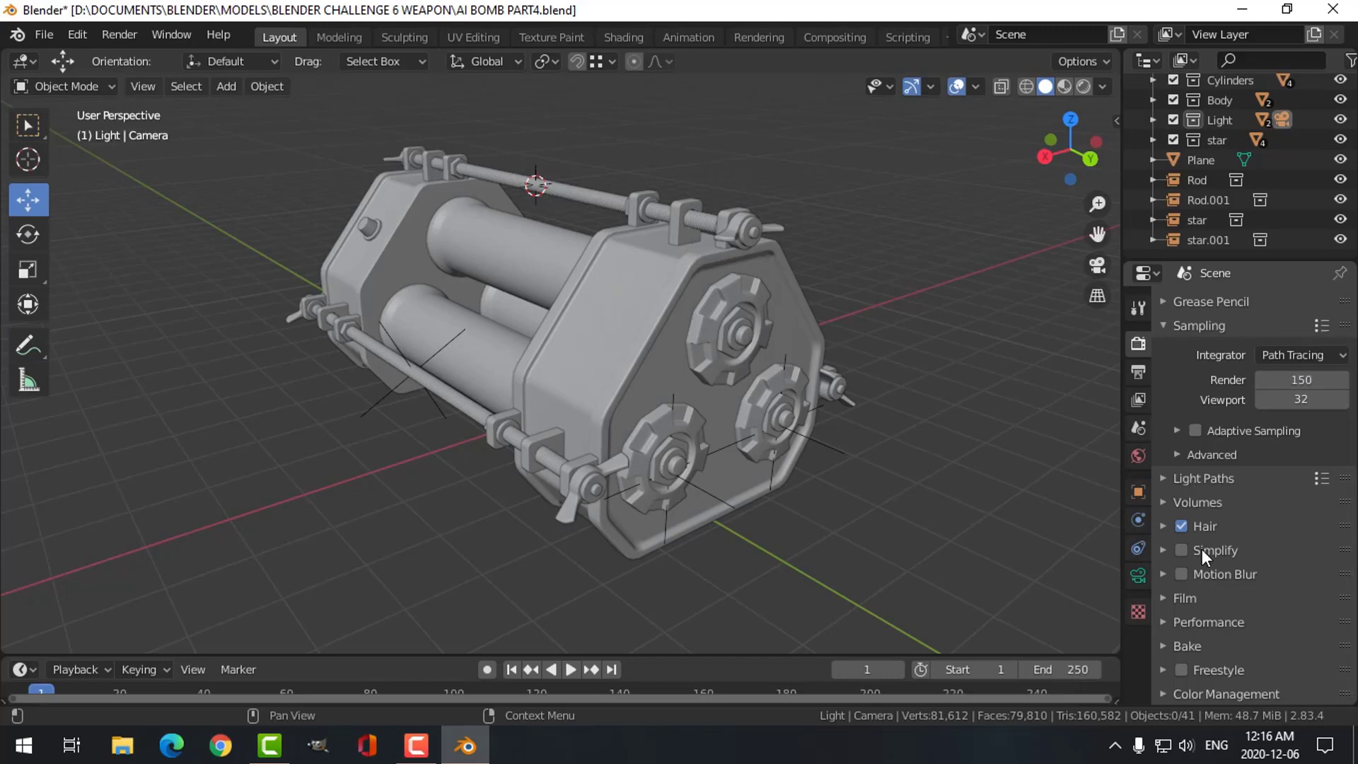
pyautogui.scroll(-5, 1214, 659)
pyautogui.click(1164, 598)
# Review Color Management and the 1024 × 1024 px, 75% output dimensions through the camera.
pyautogui.scroll(-5, 1261, 618)
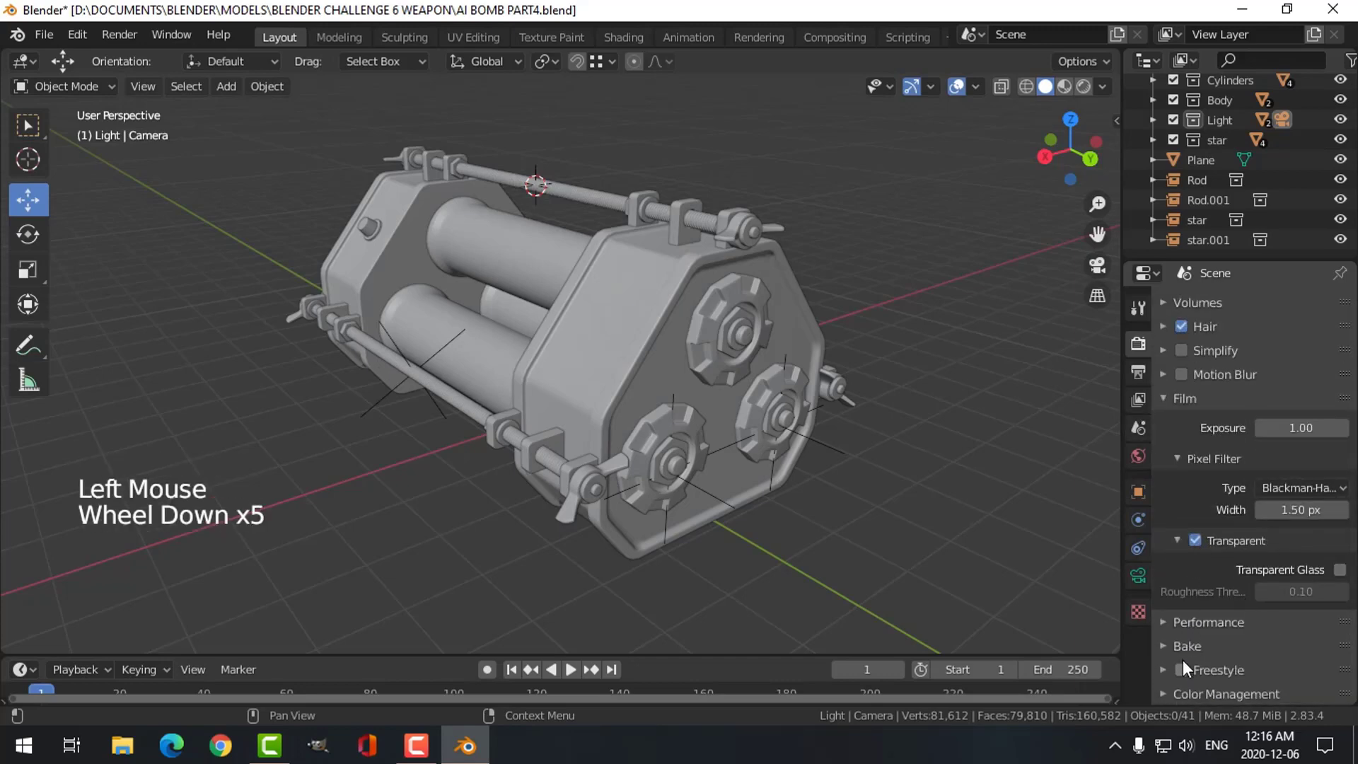
pyautogui.scroll(-1, 1167, 683)
pyautogui.click(1162, 694)
pyautogui.scroll(-4, 1258, 662)
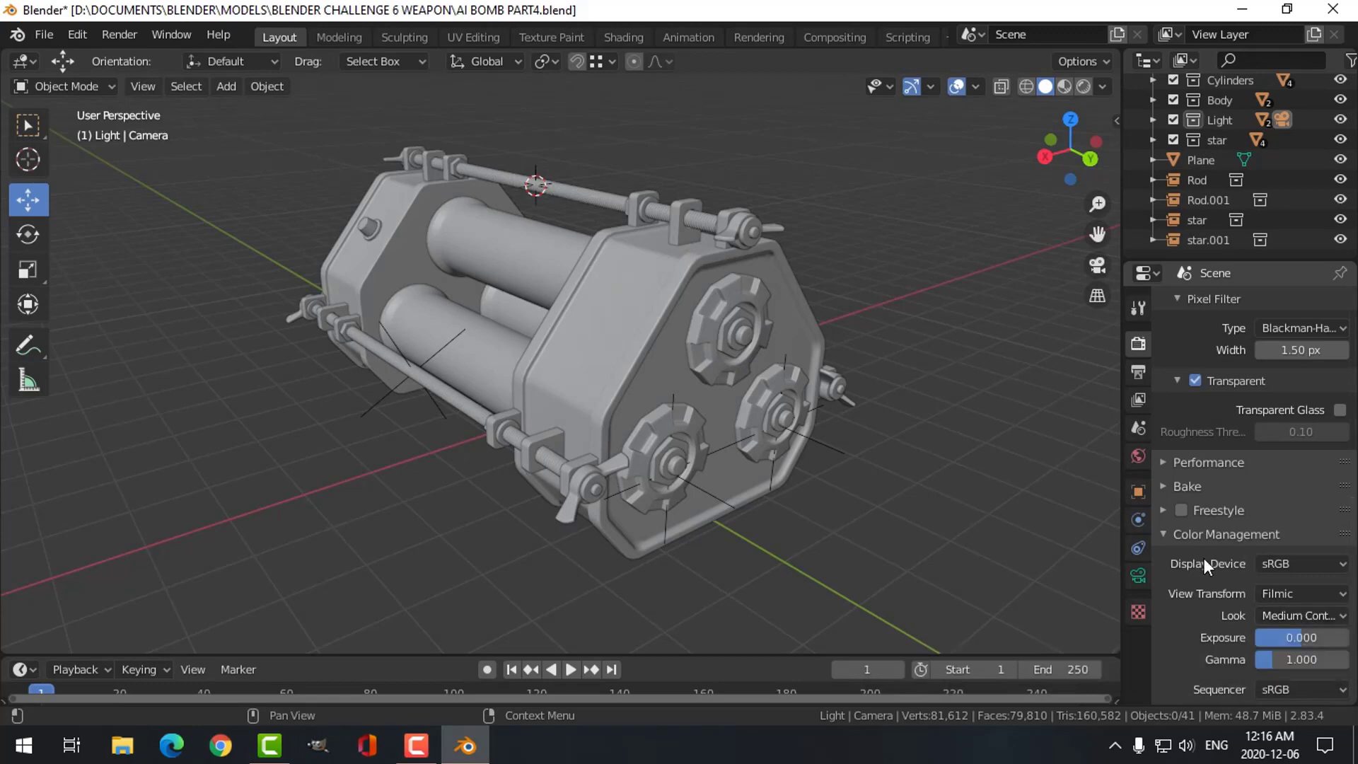
pyautogui.click(1166, 534)
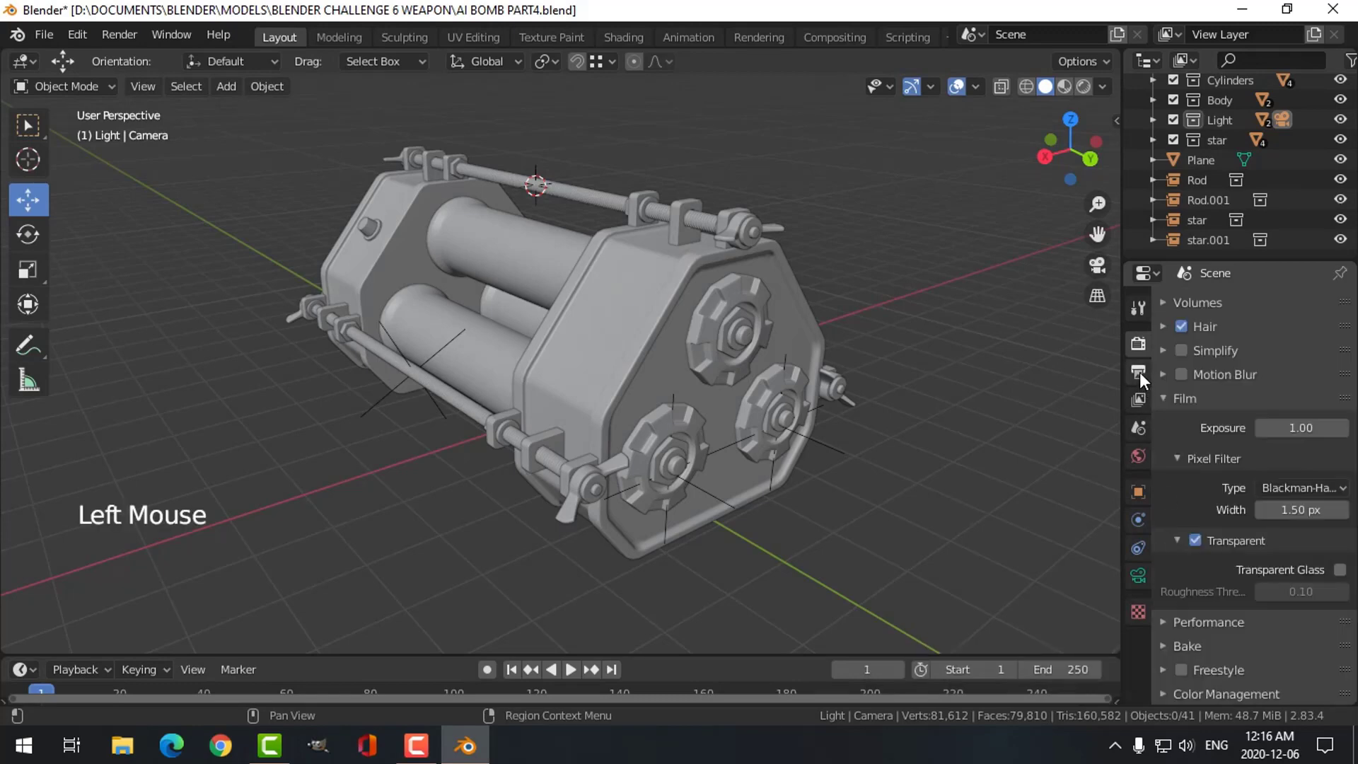
pyautogui.click(1139, 374)
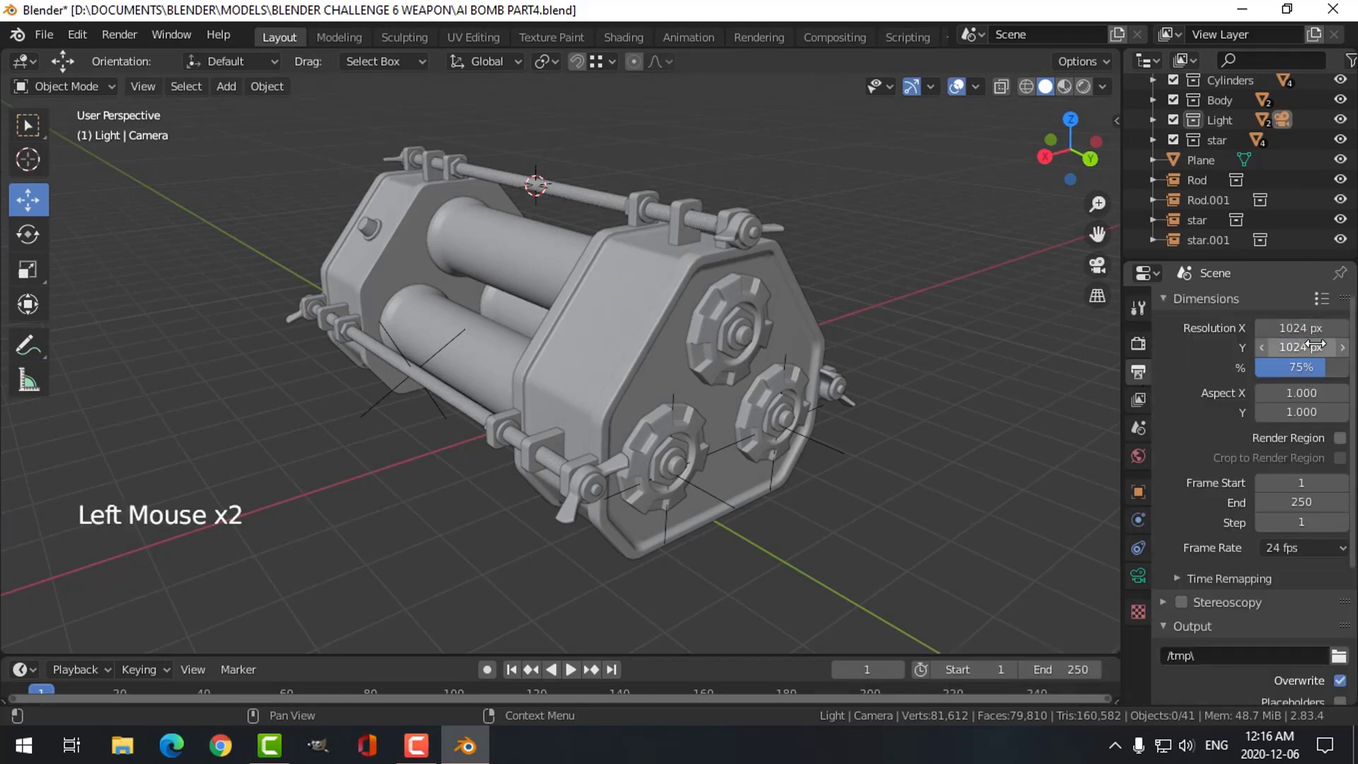
pyautogui.press('KP_0')
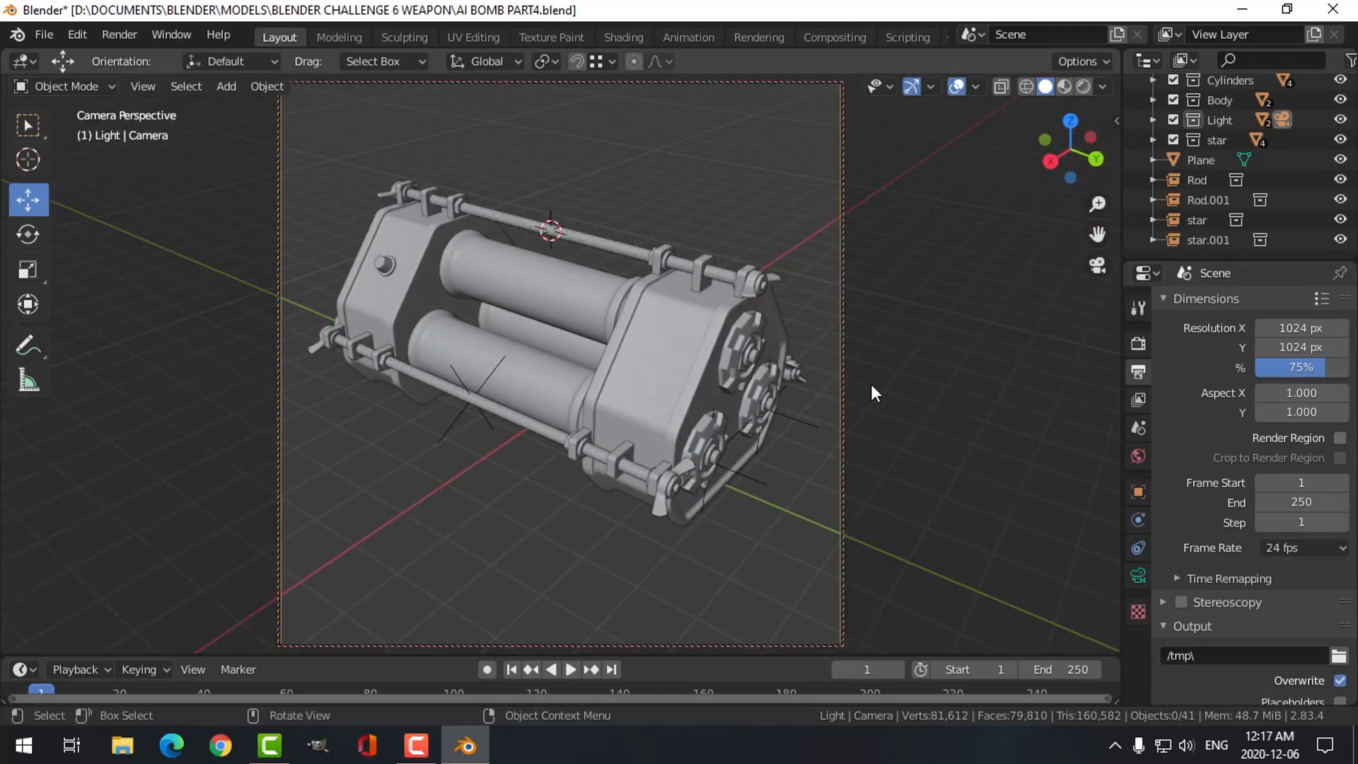
# Inspect the View Layer passes settings, back in free perspective.
pyautogui.click(1138, 400)
pyautogui.scroll(-7, 1208, 453)
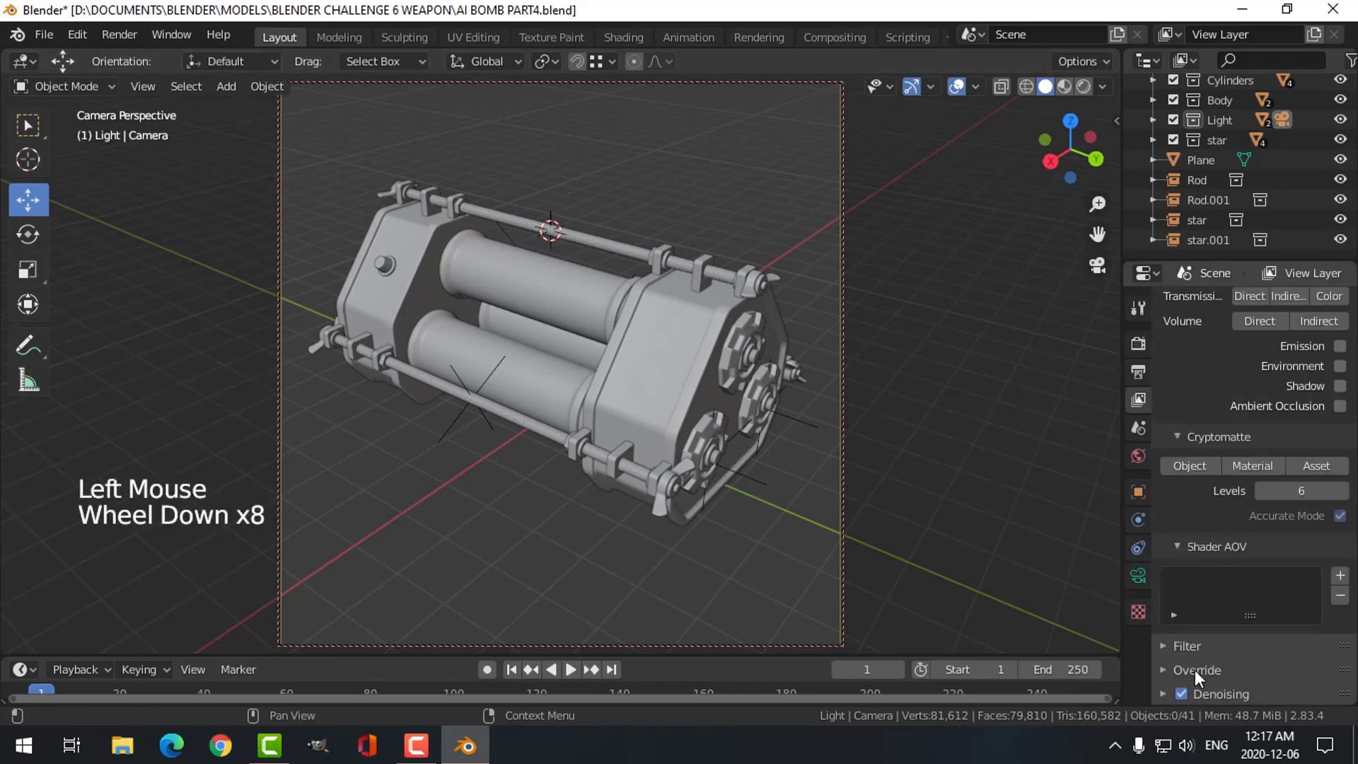
pyautogui.scroll(2, 1194, 665)
pyautogui.scroll(4, 931, 333)
pyautogui.scroll(-4, 927, 318)
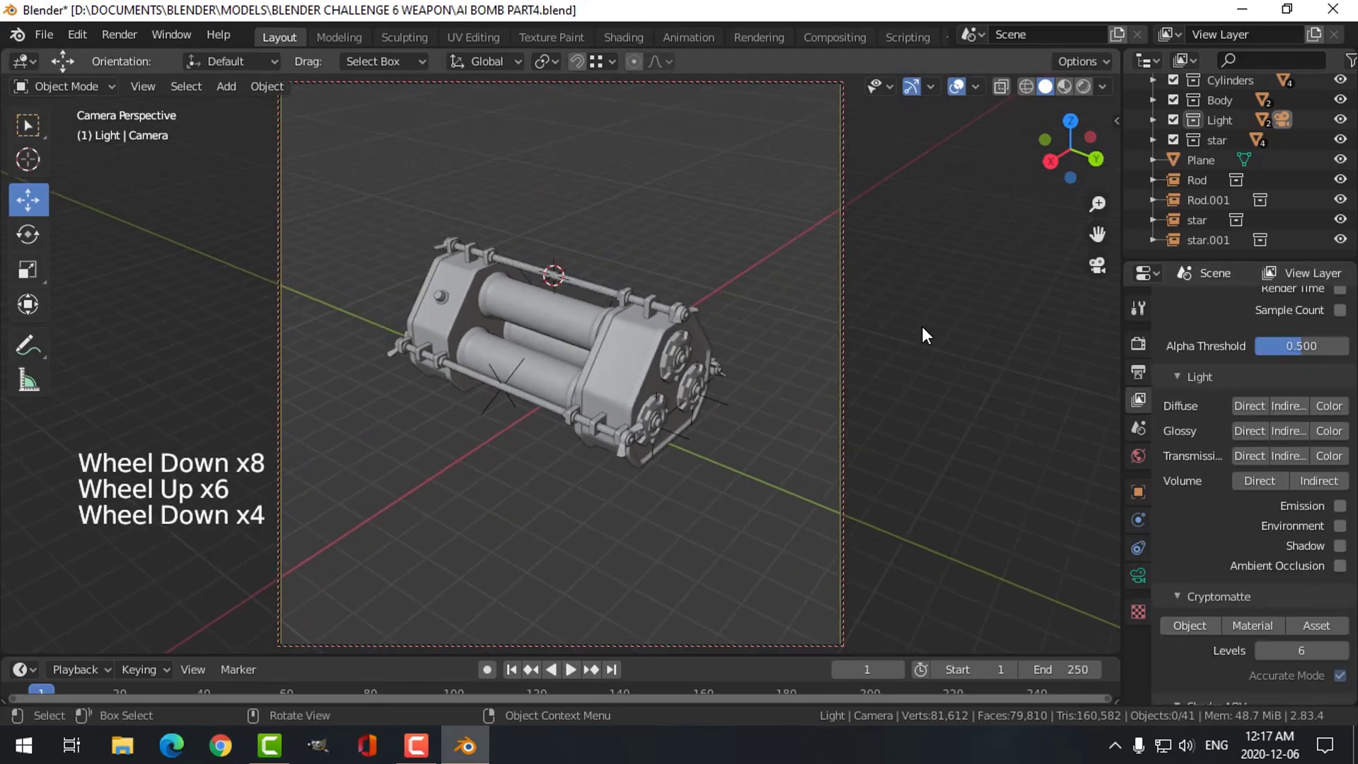
pyautogui.scroll(2, 922, 325)
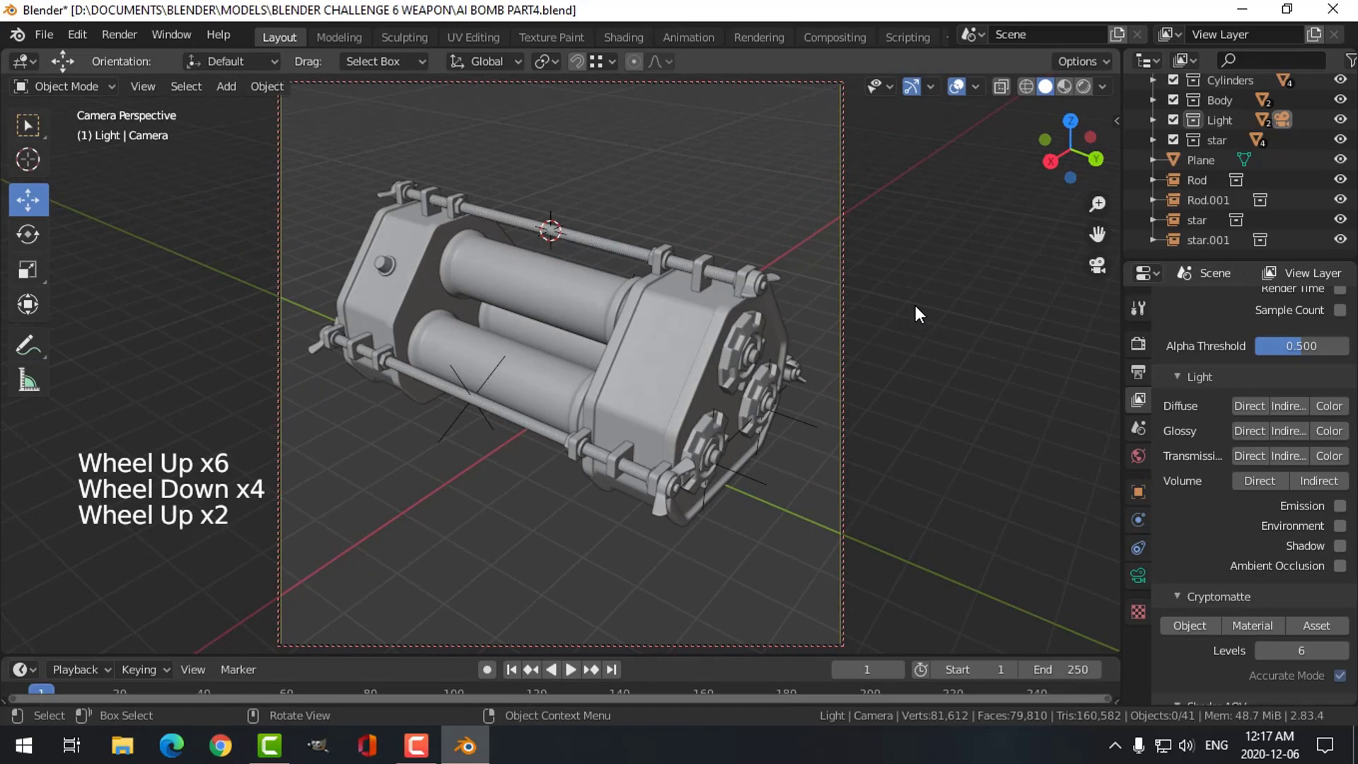
pyautogui.press('KP_0')
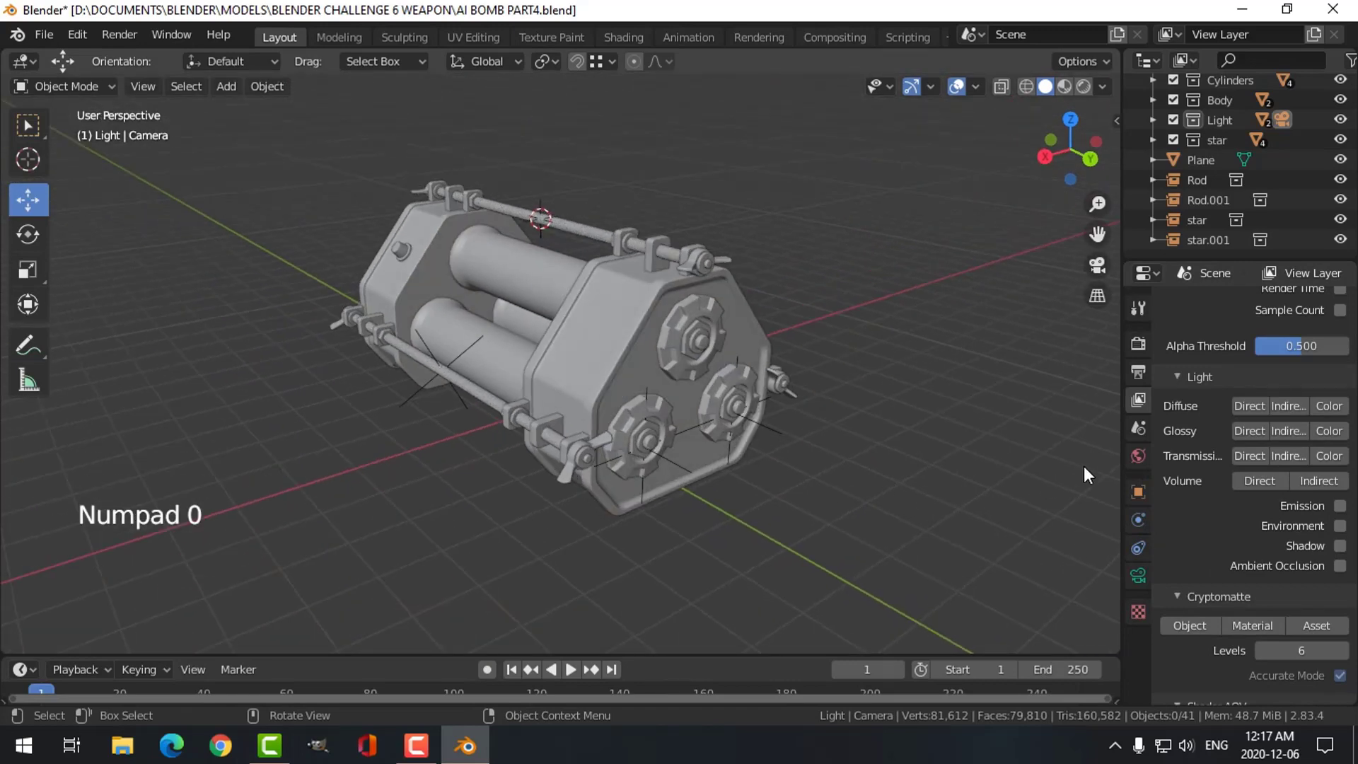
# Set the World colour to an Environment Texture using kloppenheim_01_1k.hdr from the HDRI folder.
pyautogui.click(1145, 456)
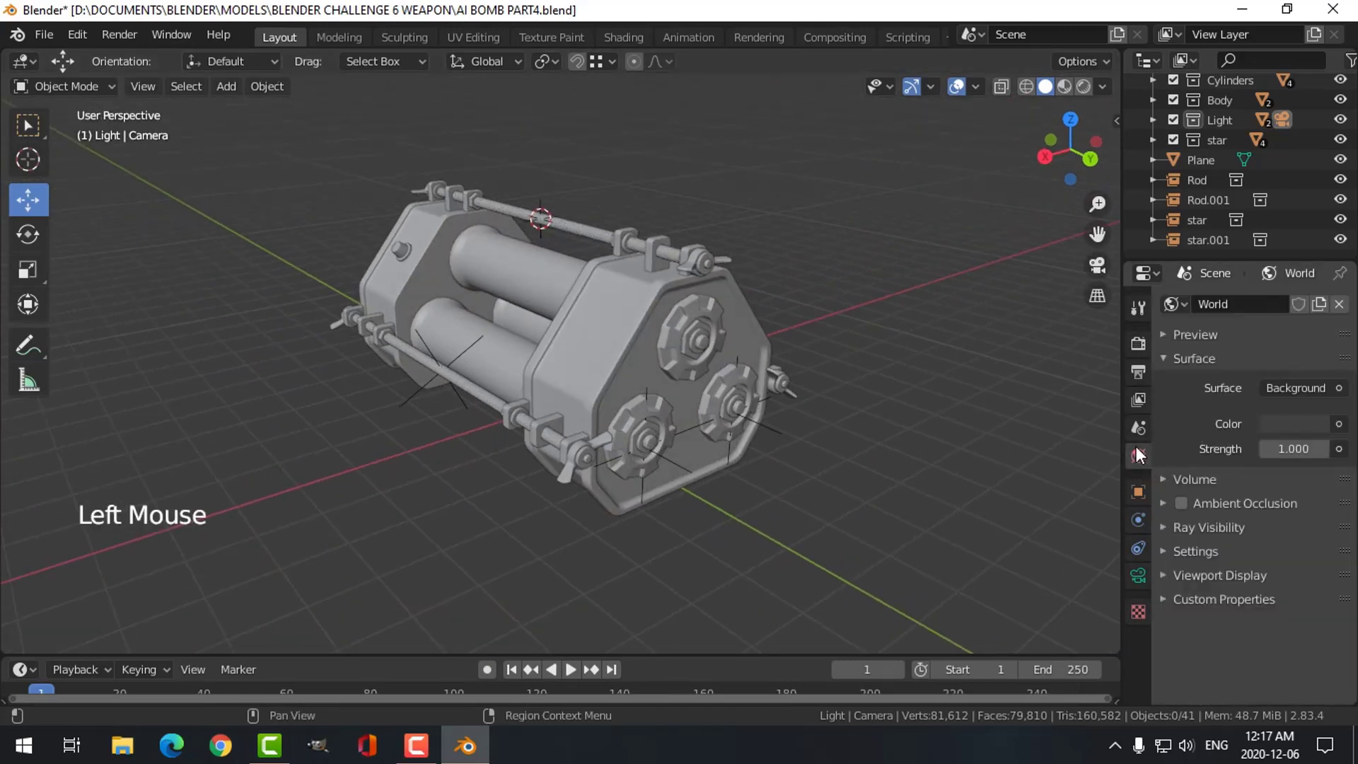
pyautogui.click(1339, 425)
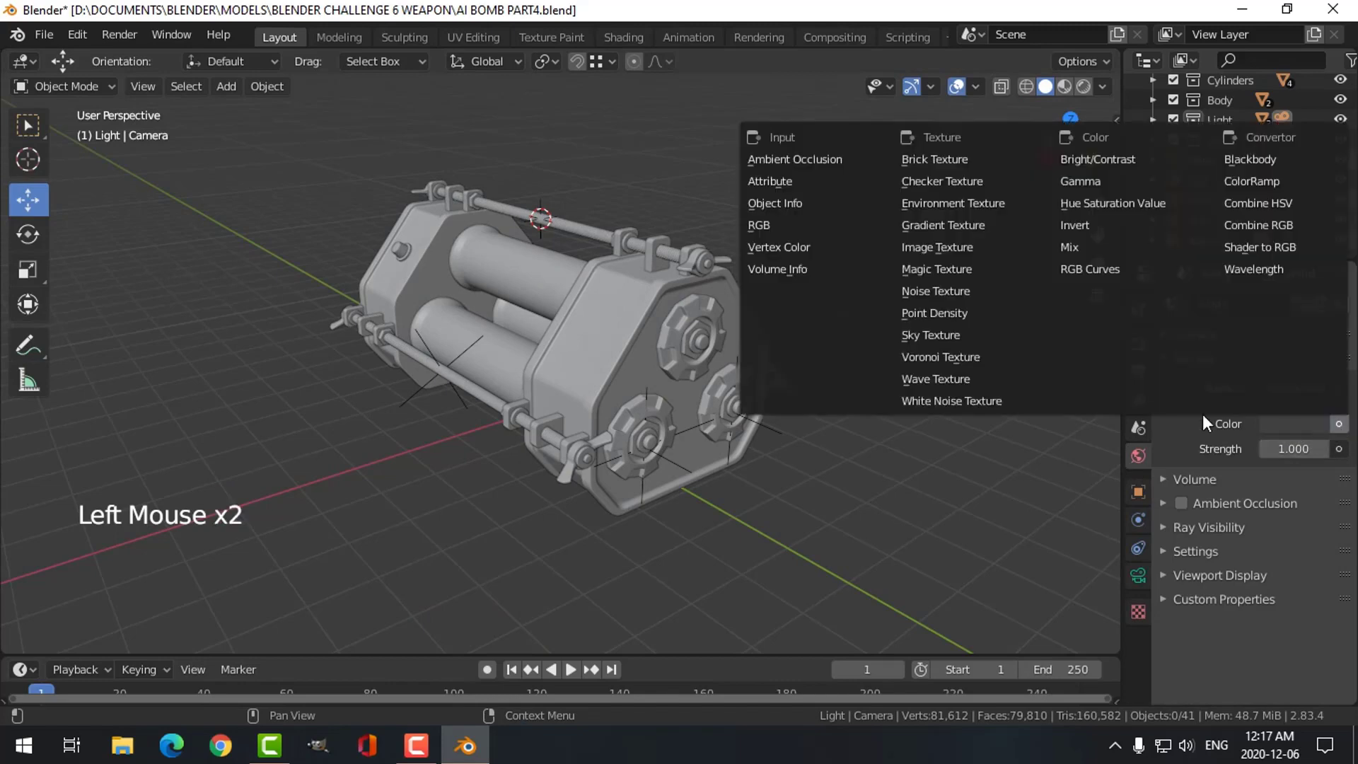
pyautogui.click(970, 202)
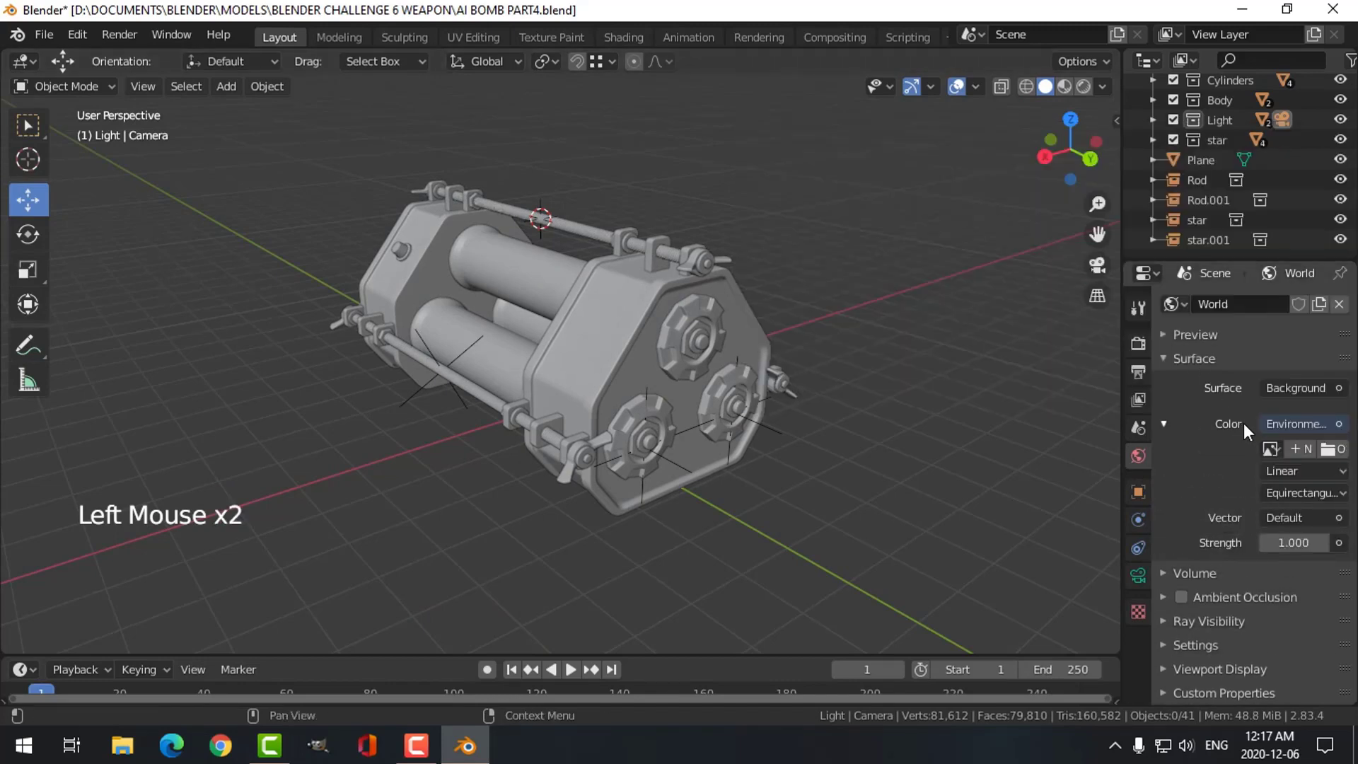
pyautogui.click(1318, 447)
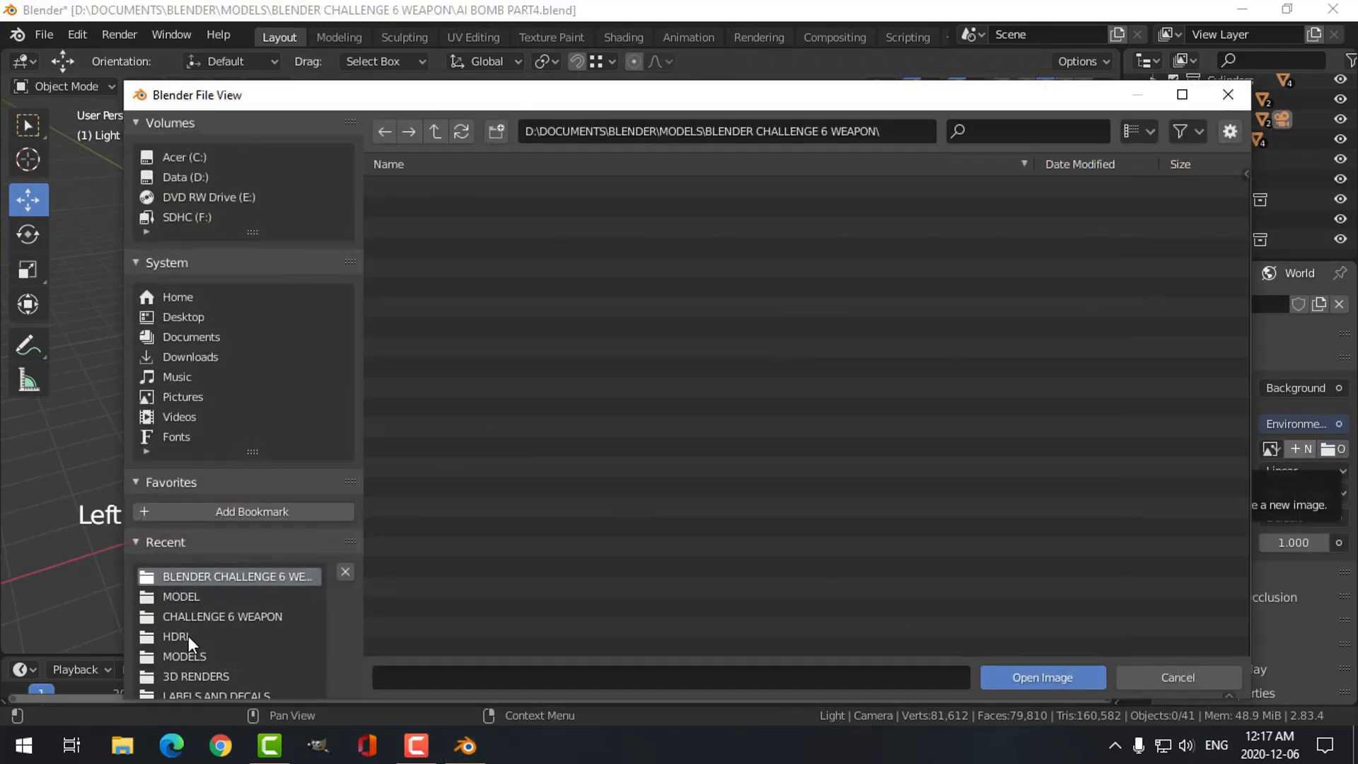
pyautogui.click(180, 635)
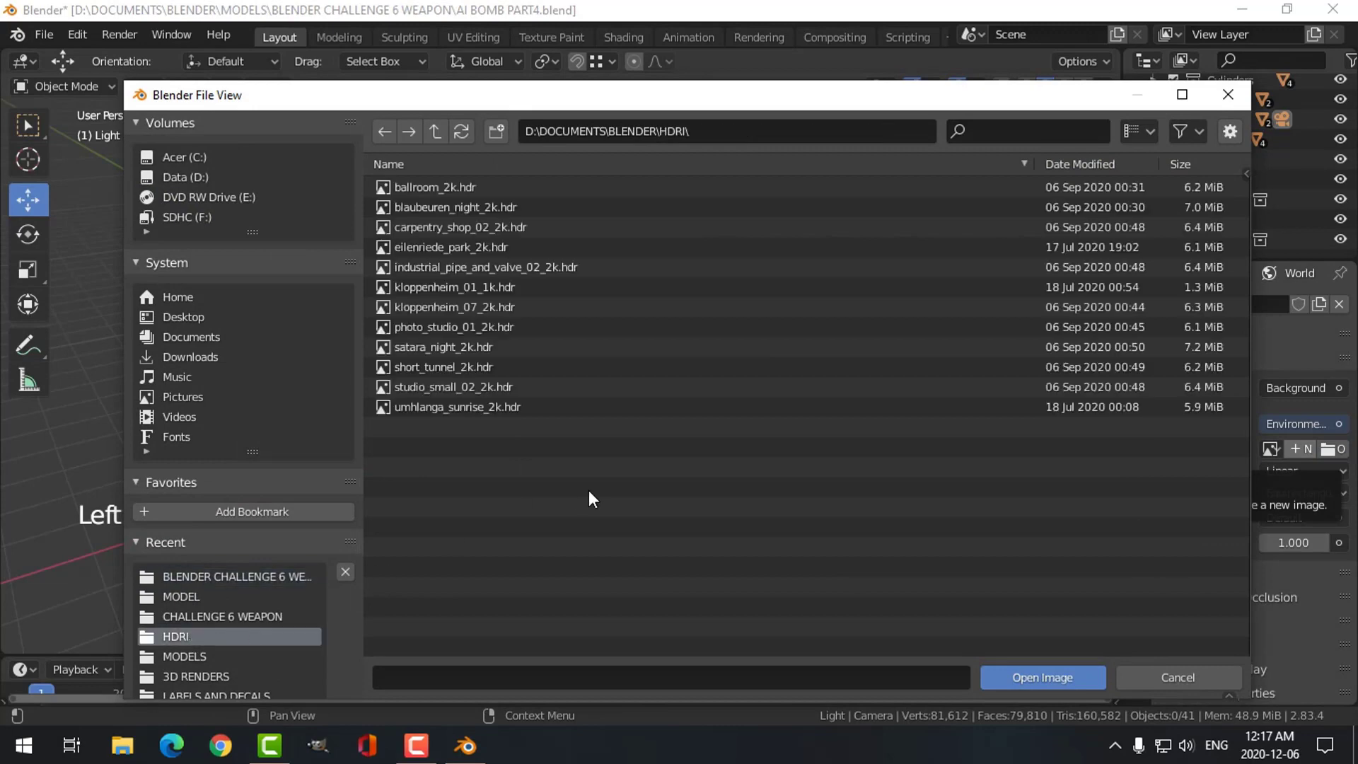
pyautogui.click(1140, 131)
pyautogui.click(1106, 238)
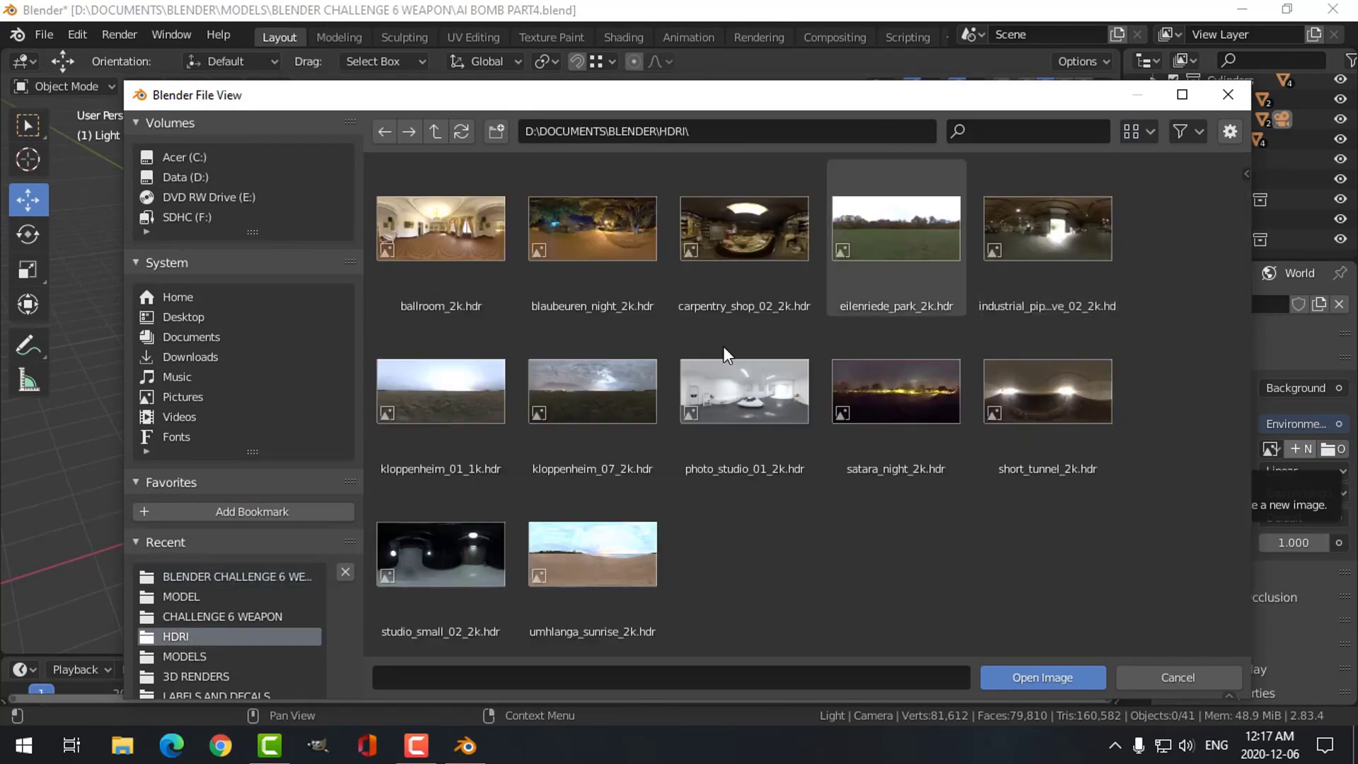
pyautogui.click(460, 389)
pyautogui.click(1072, 679)
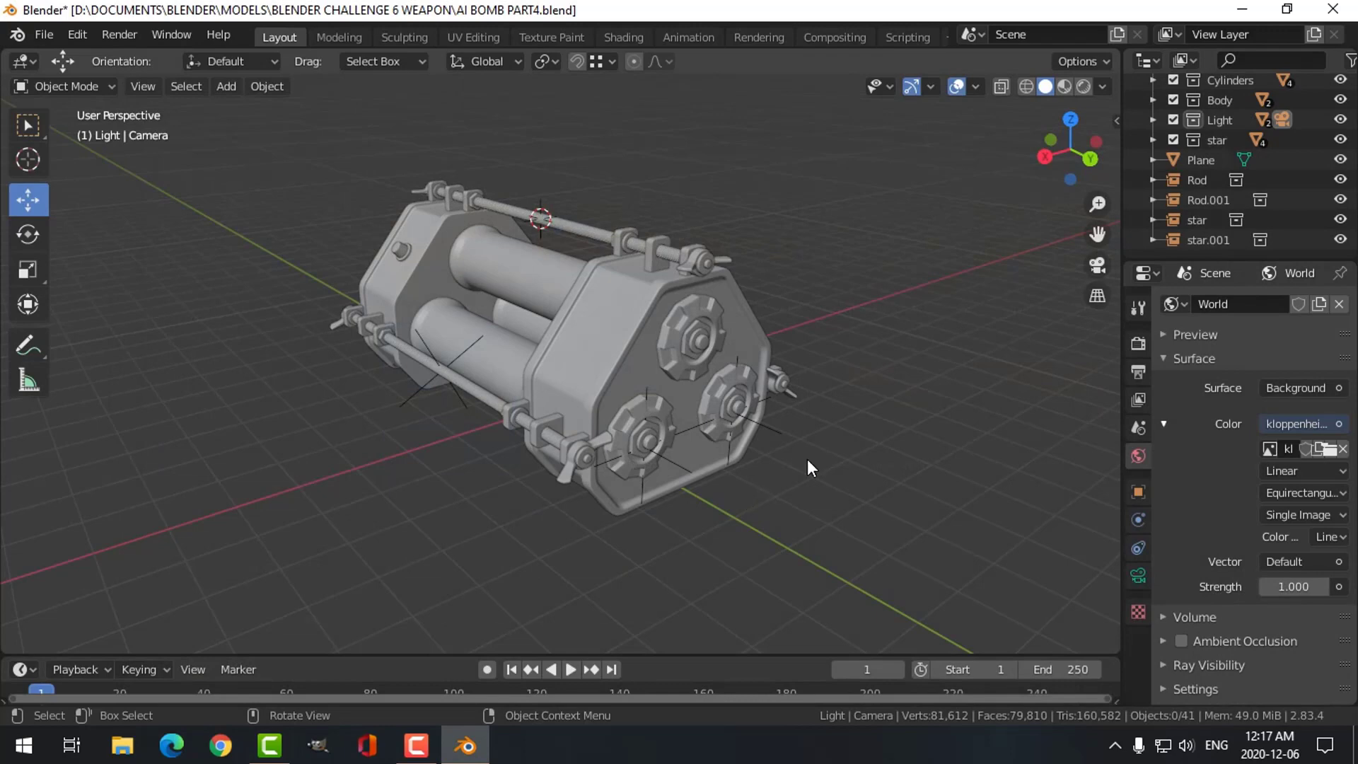
# Preview the camera view in Material Preview and Rendered shading, then return to Solid.
pyautogui.press('KP_0')
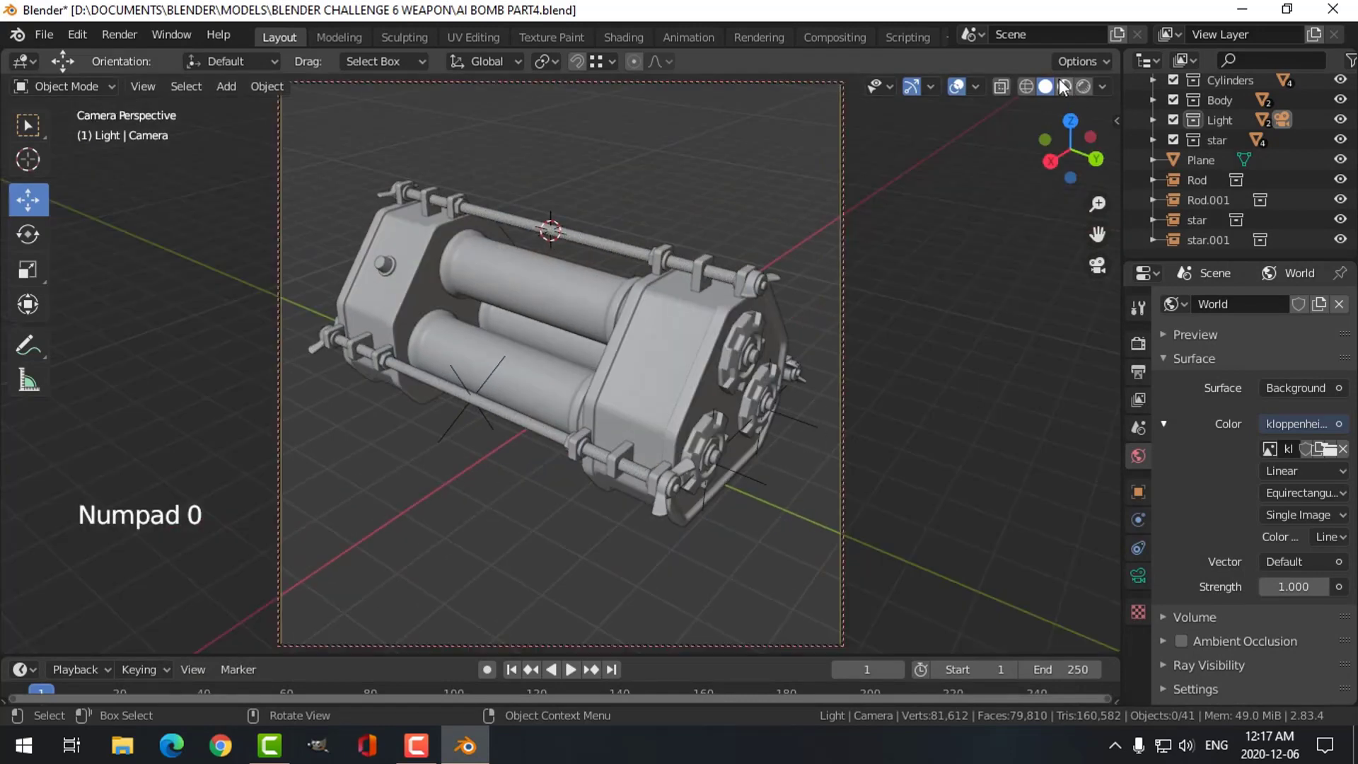
pyautogui.click(1065, 86)
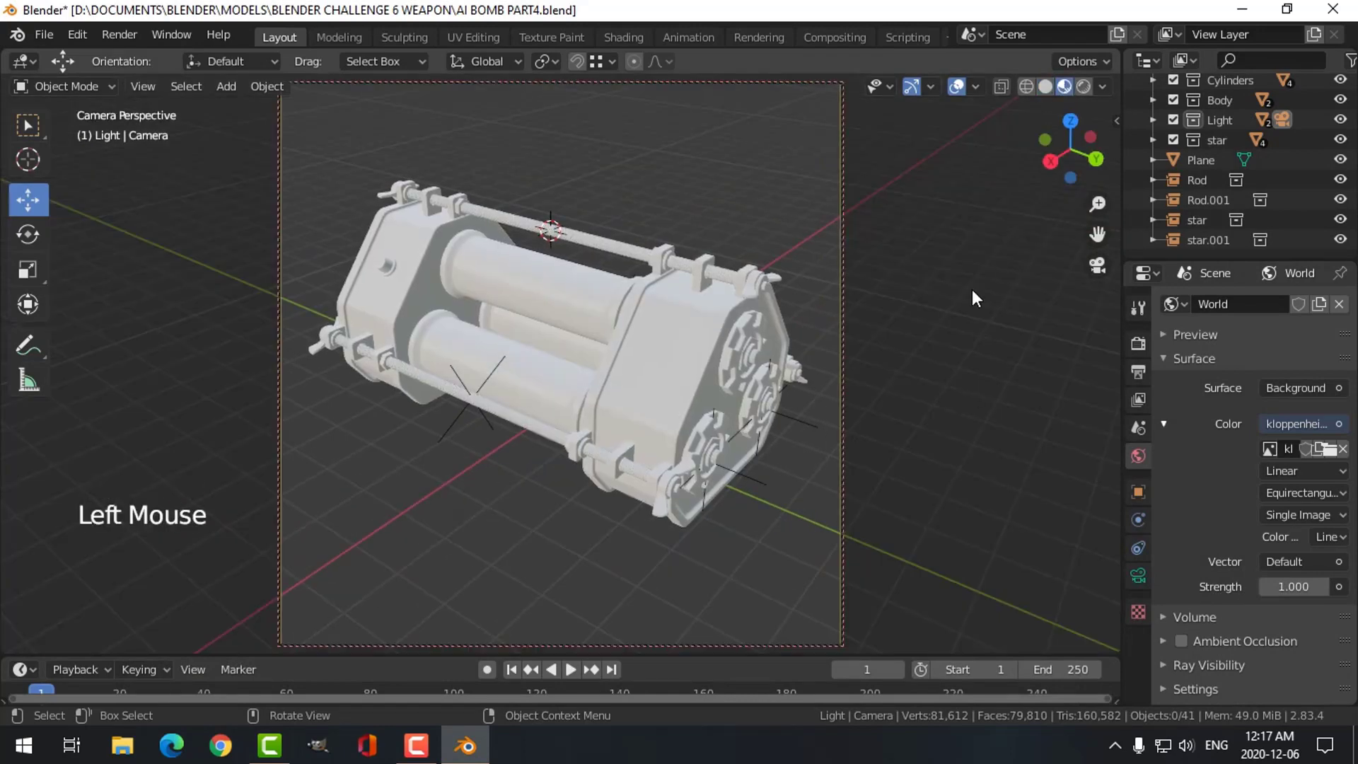
pyautogui.click(1084, 86)
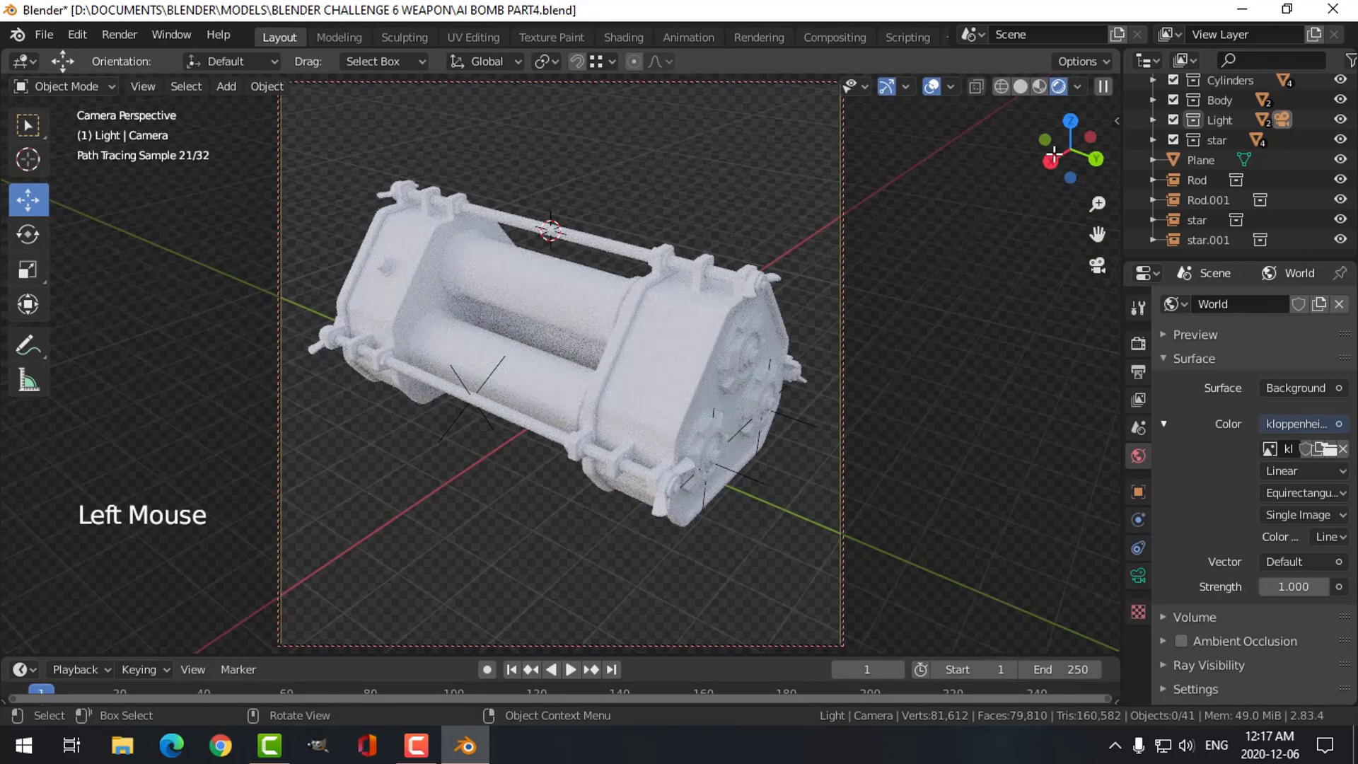
pyautogui.doubleClick(1044, 86)
pyautogui.press('KP_0')
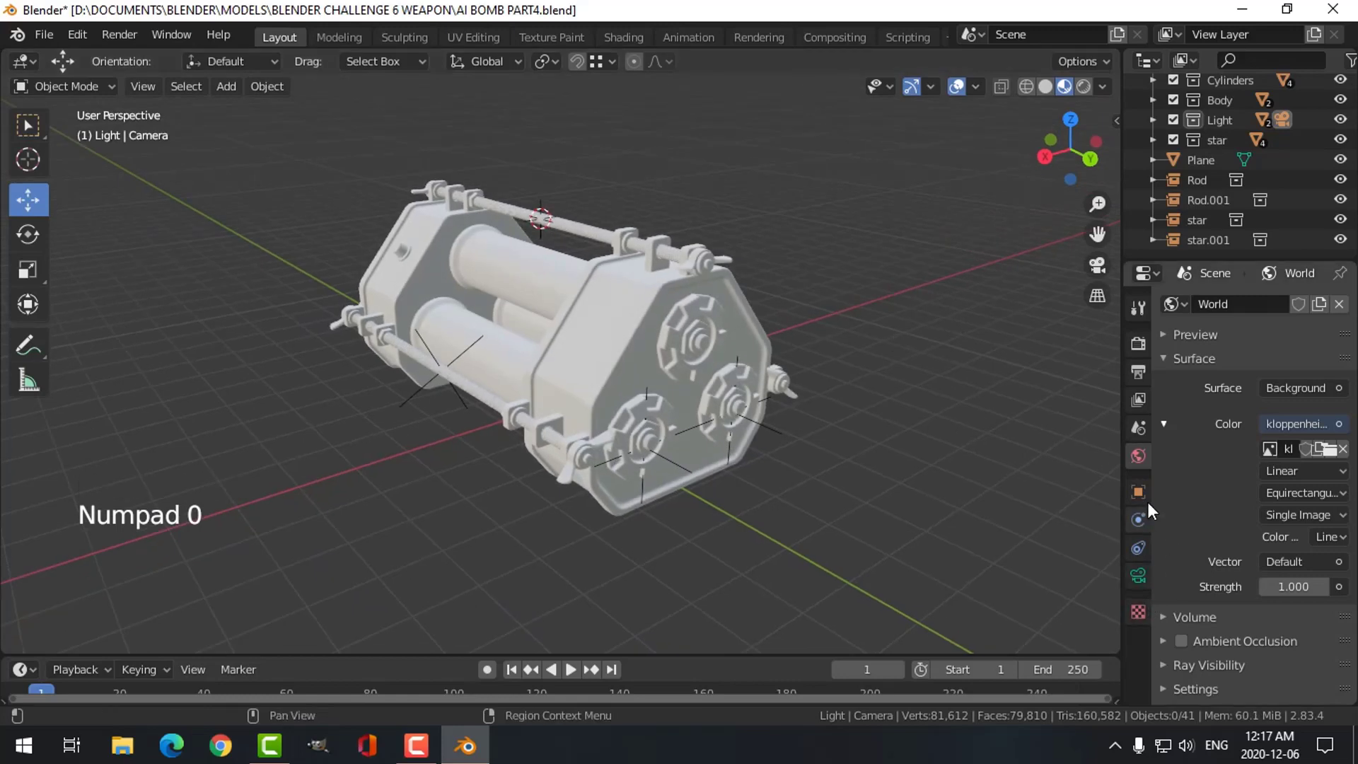
# Slightly darken the base colour of the Main Body Pieces material.
pyautogui.click(572, 304)
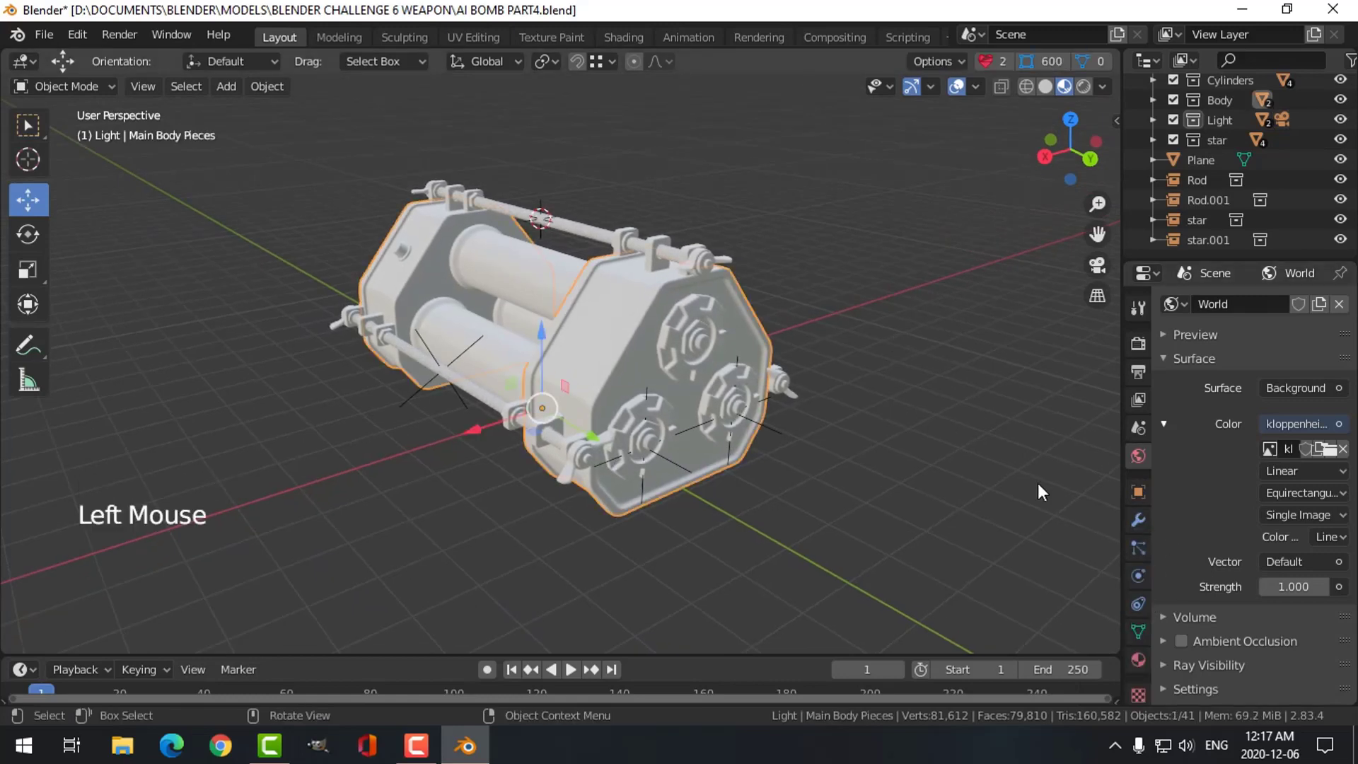
pyautogui.doubleClick(1136, 662)
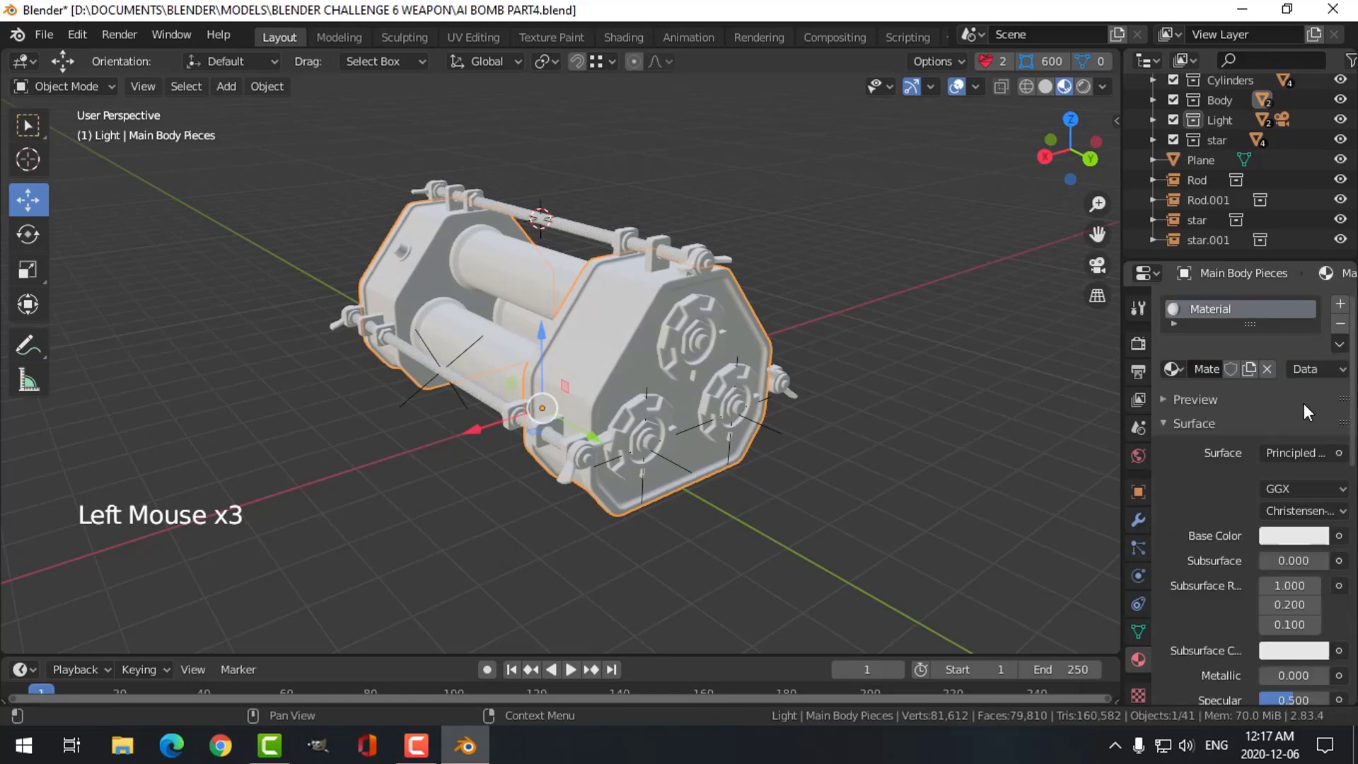
pyautogui.click(1297, 533)
pyautogui.moveTo(1310, 312); pyautogui.dragTo(1314, 281)
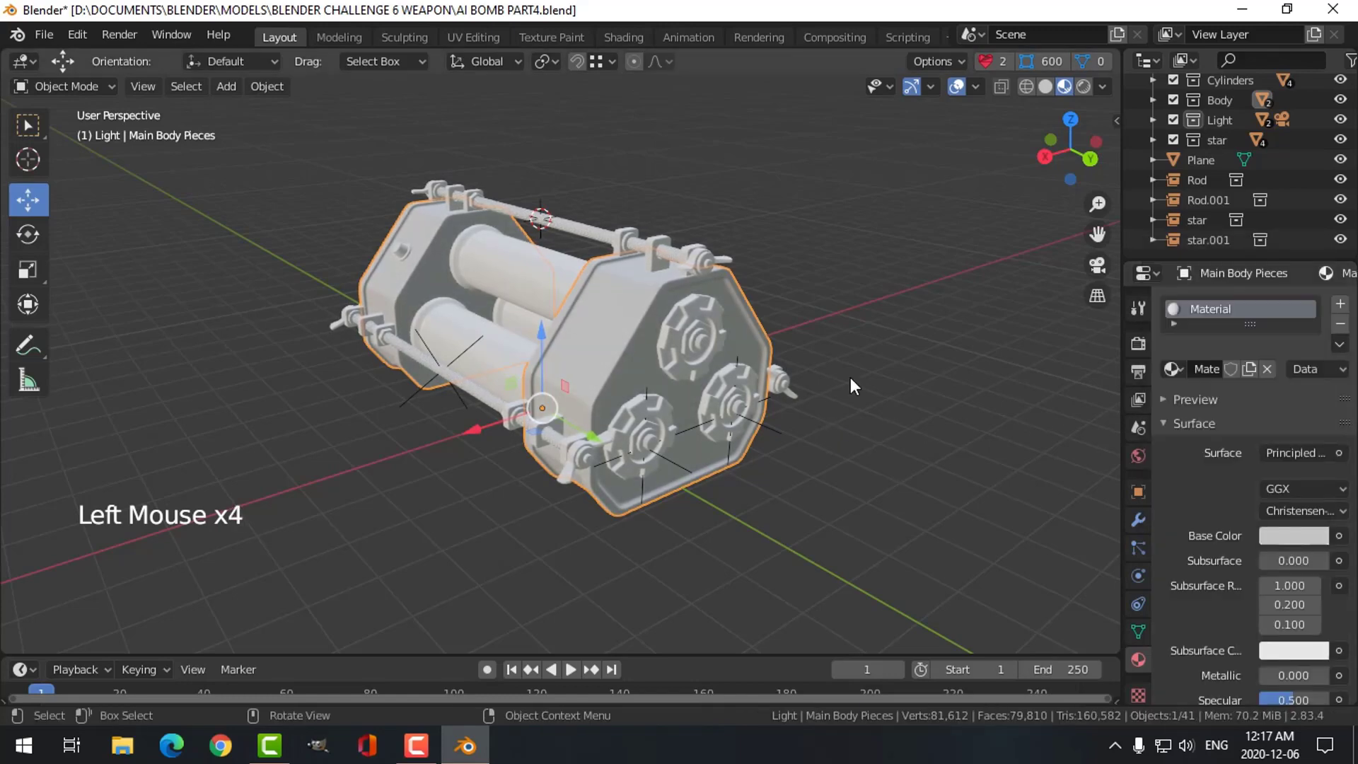
pyautogui.moveTo(831, 379); pyautogui.dragTo(843, 410, button='middle')
pyautogui.scroll(2, 821, 290)
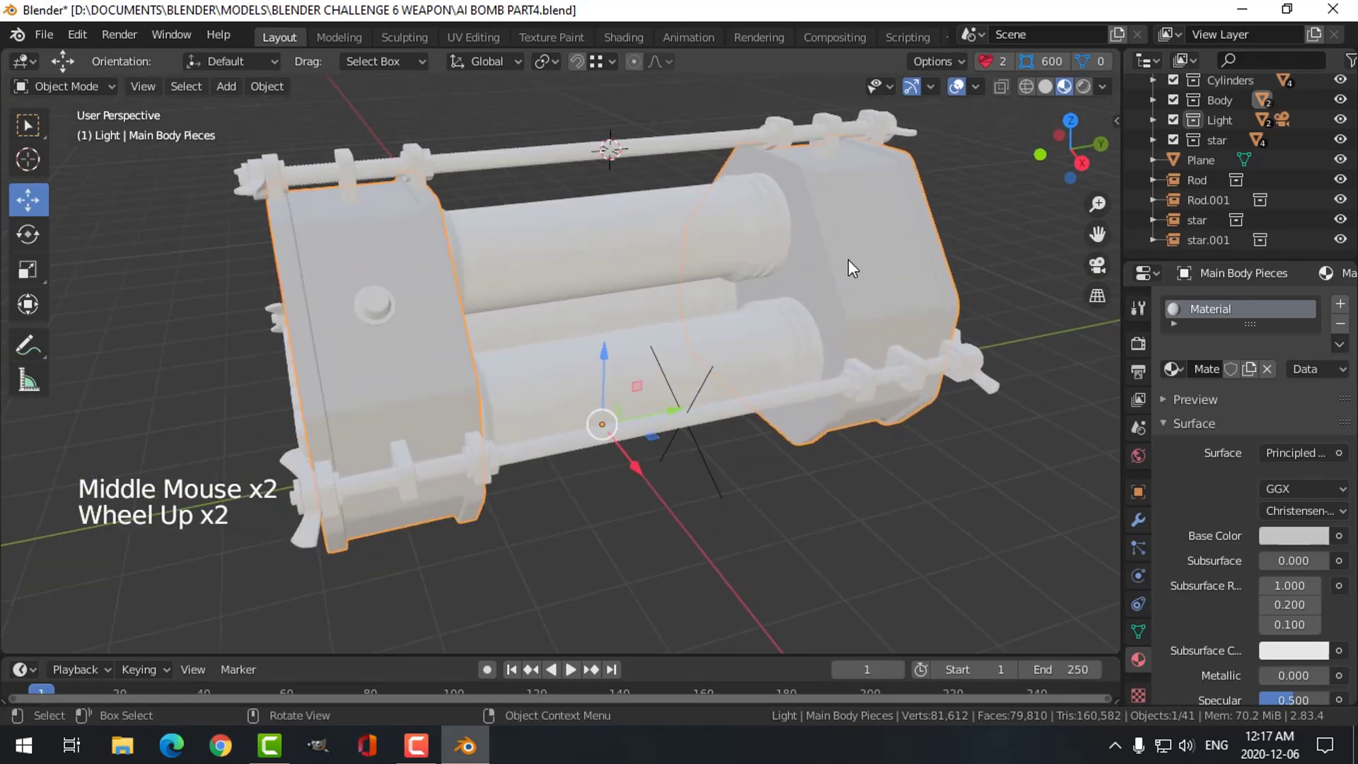
# Link Main Body Pieces' material to every bomb part with Ctrl+L > Link Materials.
pyautogui.press('a')
pyautogui.keyDown('shift'); pyautogui.click(883, 244); pyautogui.keyUp('shift')
pyautogui.hotkey('ctrl', 'l')
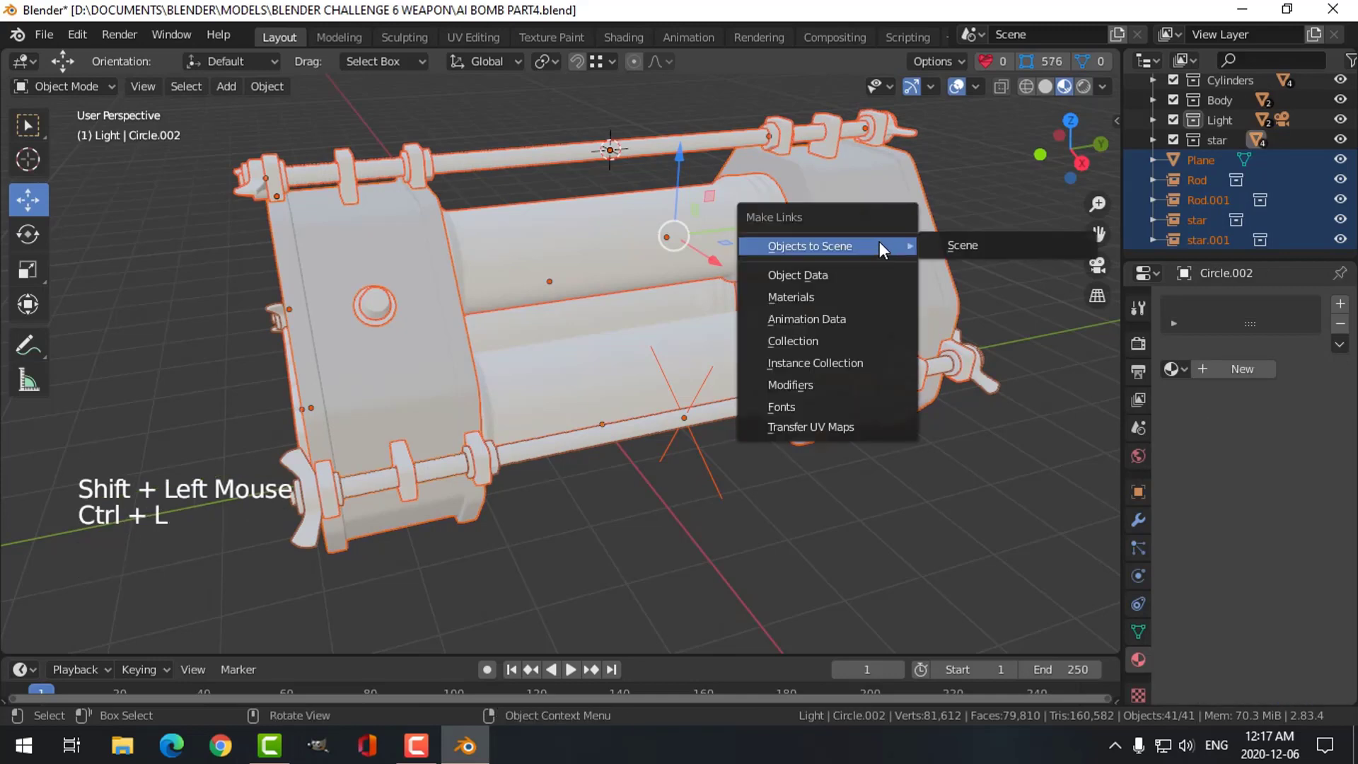
pyautogui.click(845, 300)
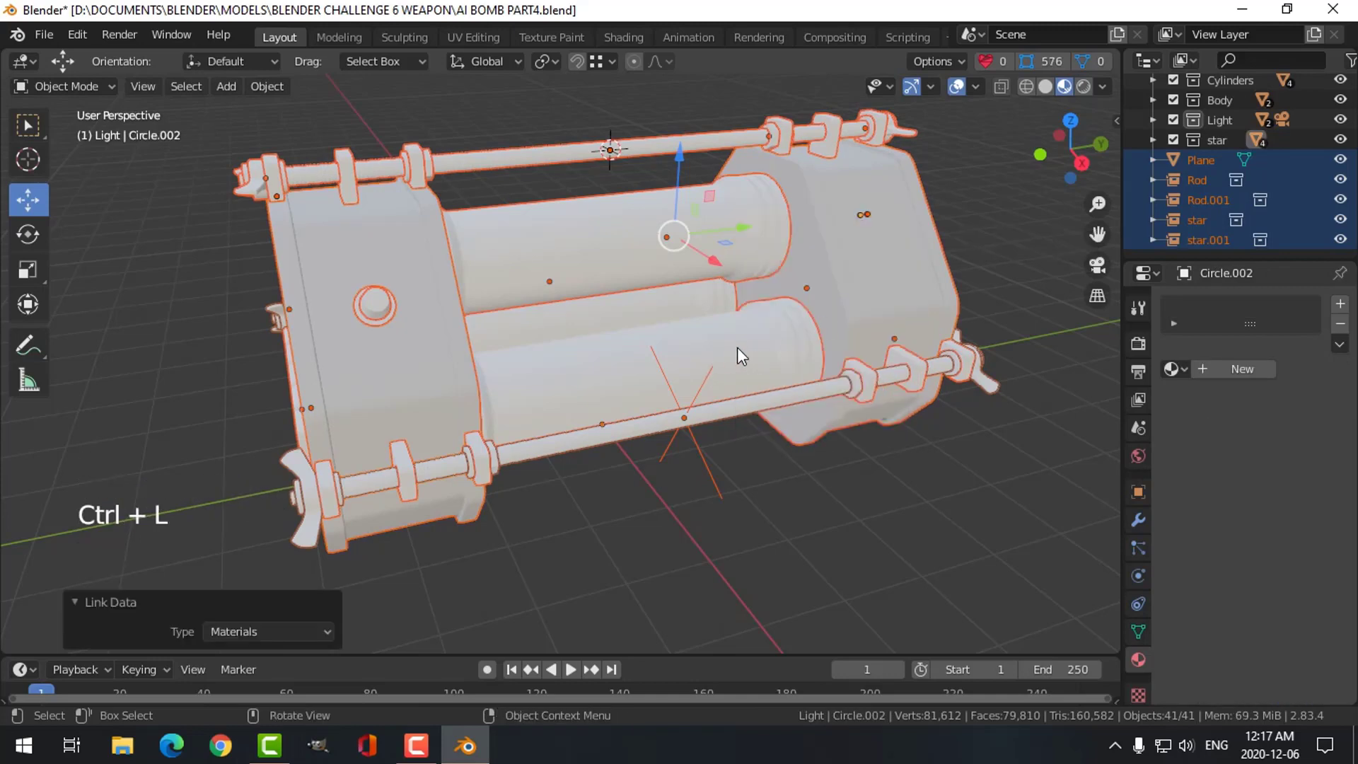
pyautogui.hotkey('alt', 'a')
pyautogui.press('a')
pyautogui.keyDown('shift'); pyautogui.click(856, 231); pyautogui.keyUp('shift')
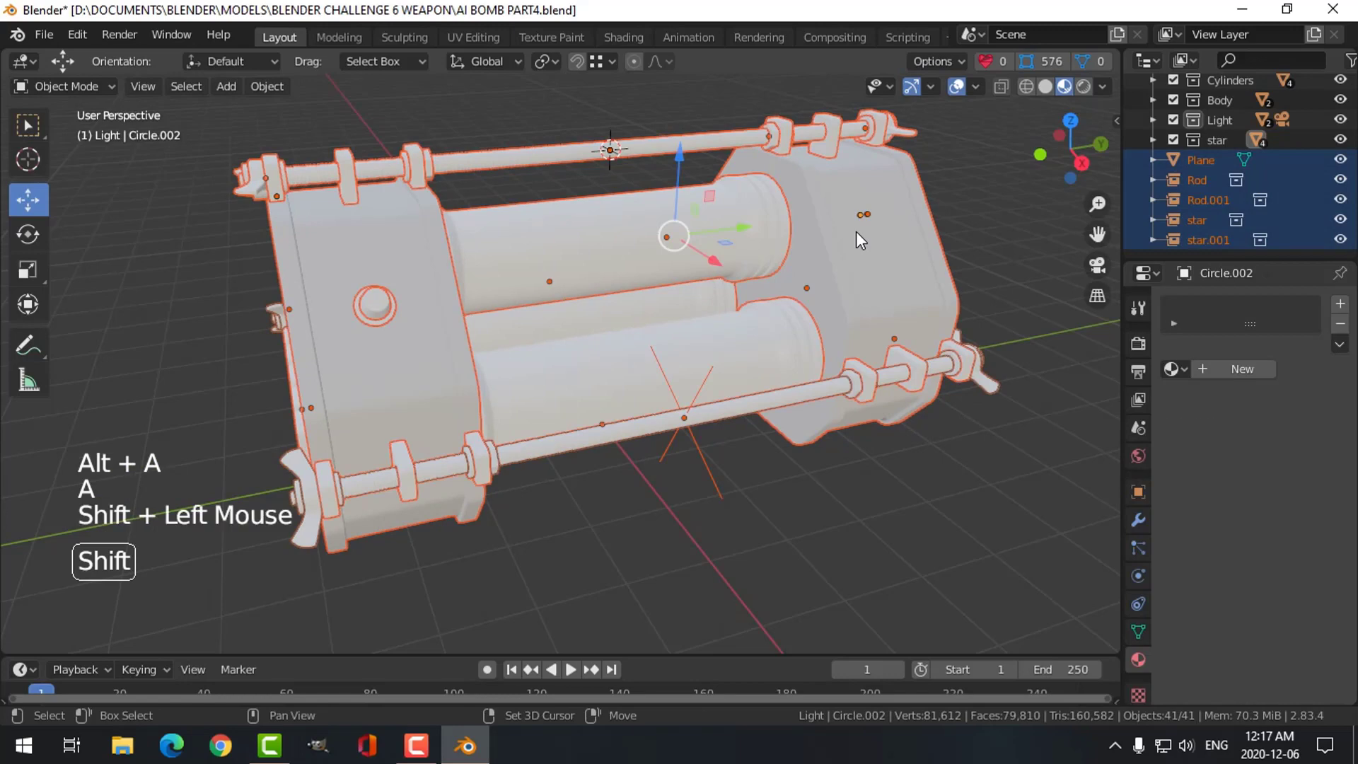
pyautogui.hotkey('ctrl', 'l')
pyautogui.click(887, 255)
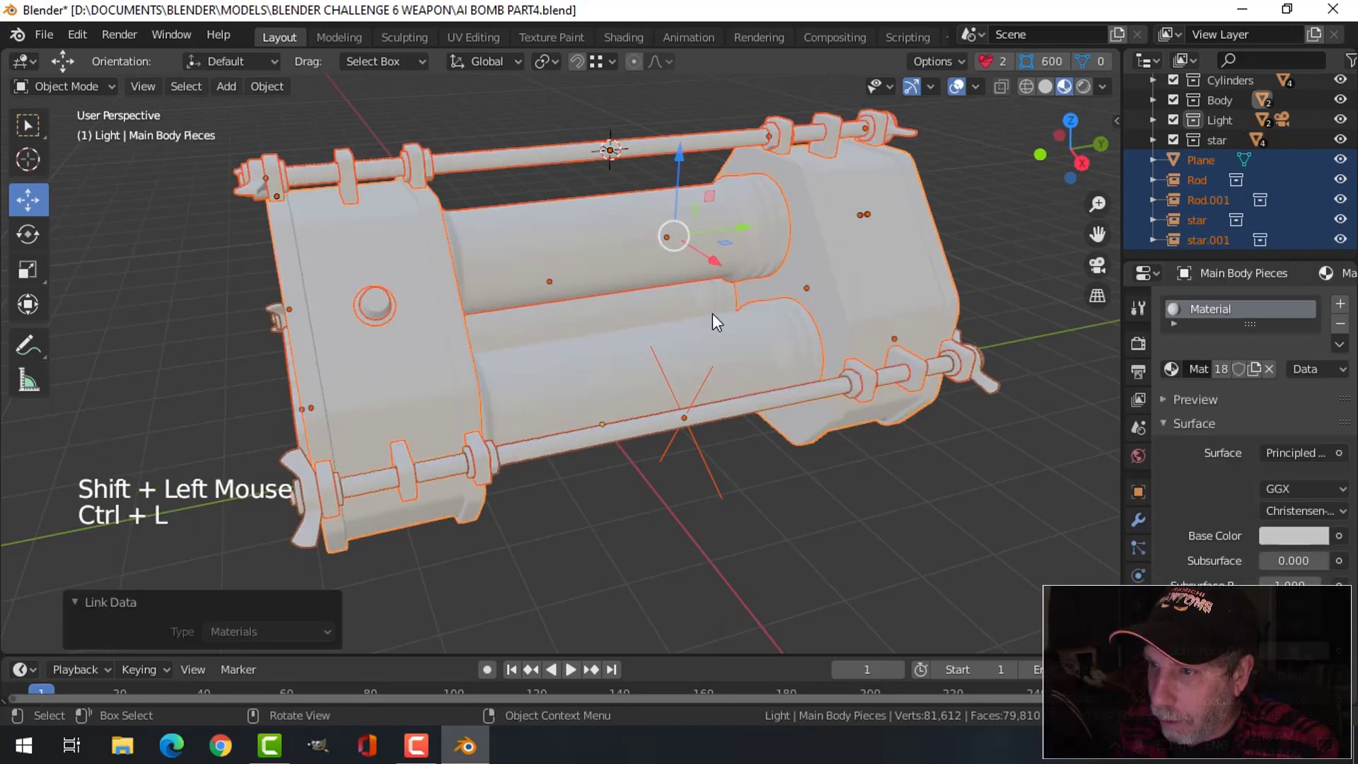
pyautogui.hotkey('alt', 'a')
pyautogui.click(633, 233)
pyautogui.hotkey('alt', 'a')
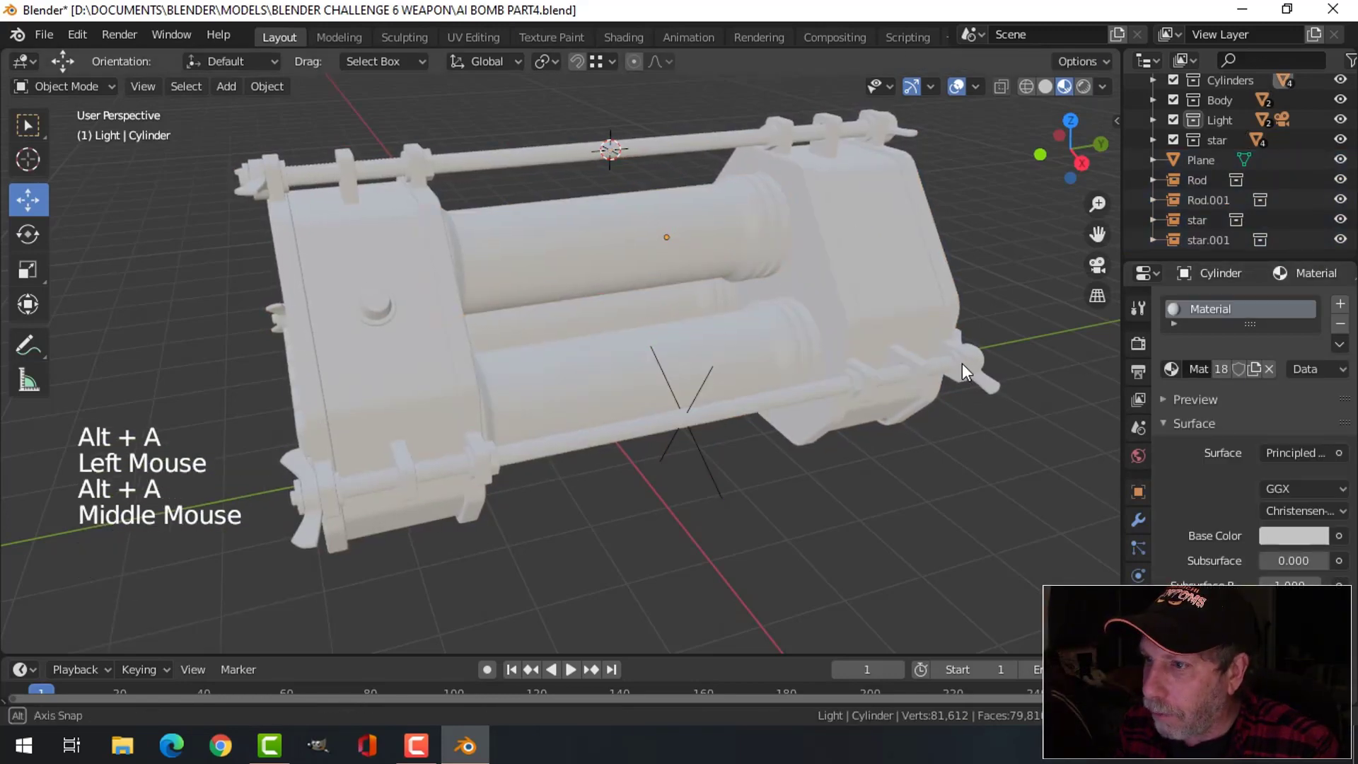
# Rename the shared material to 'AO Material' and view through the camera.
pyautogui.moveTo(962, 363); pyautogui.dragTo(973, 357, button='middle')
pyautogui.tripleClick(1194, 313)
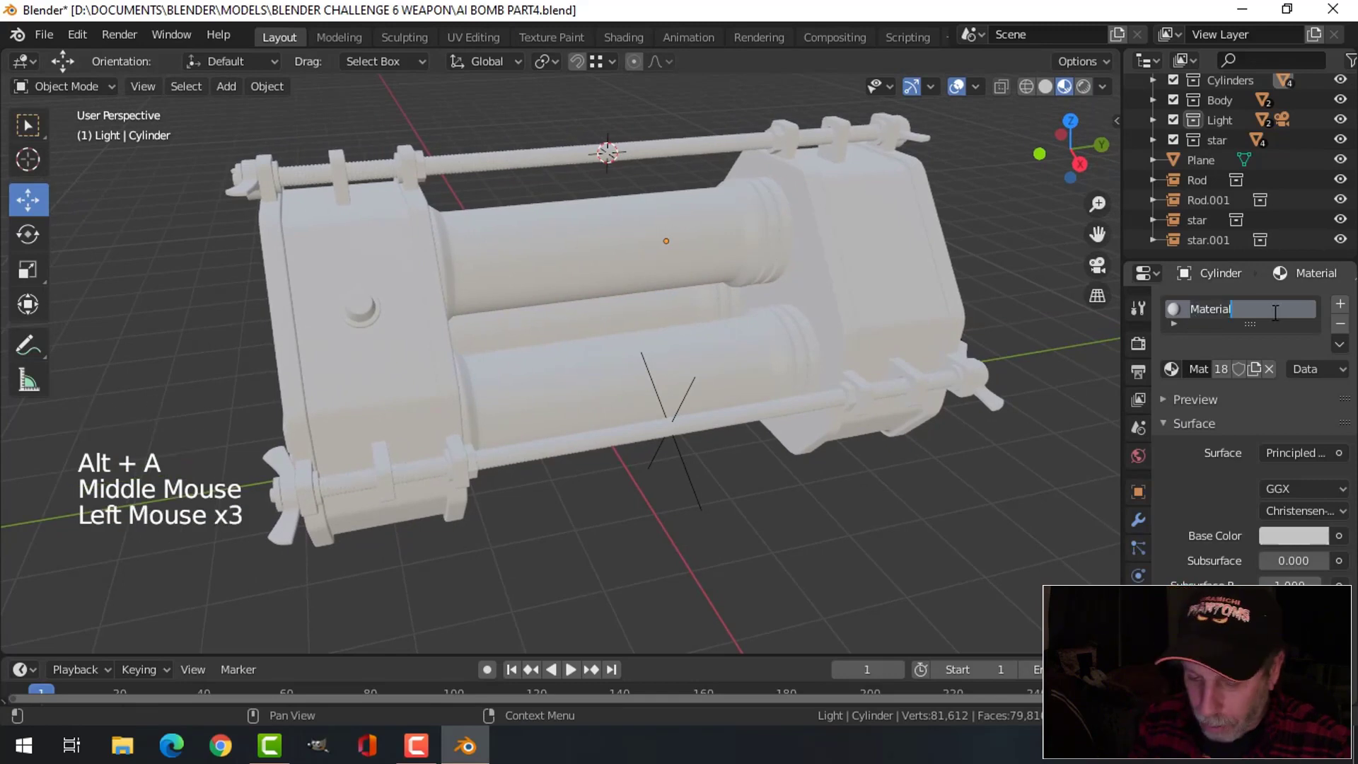
pyautogui.write('AO')
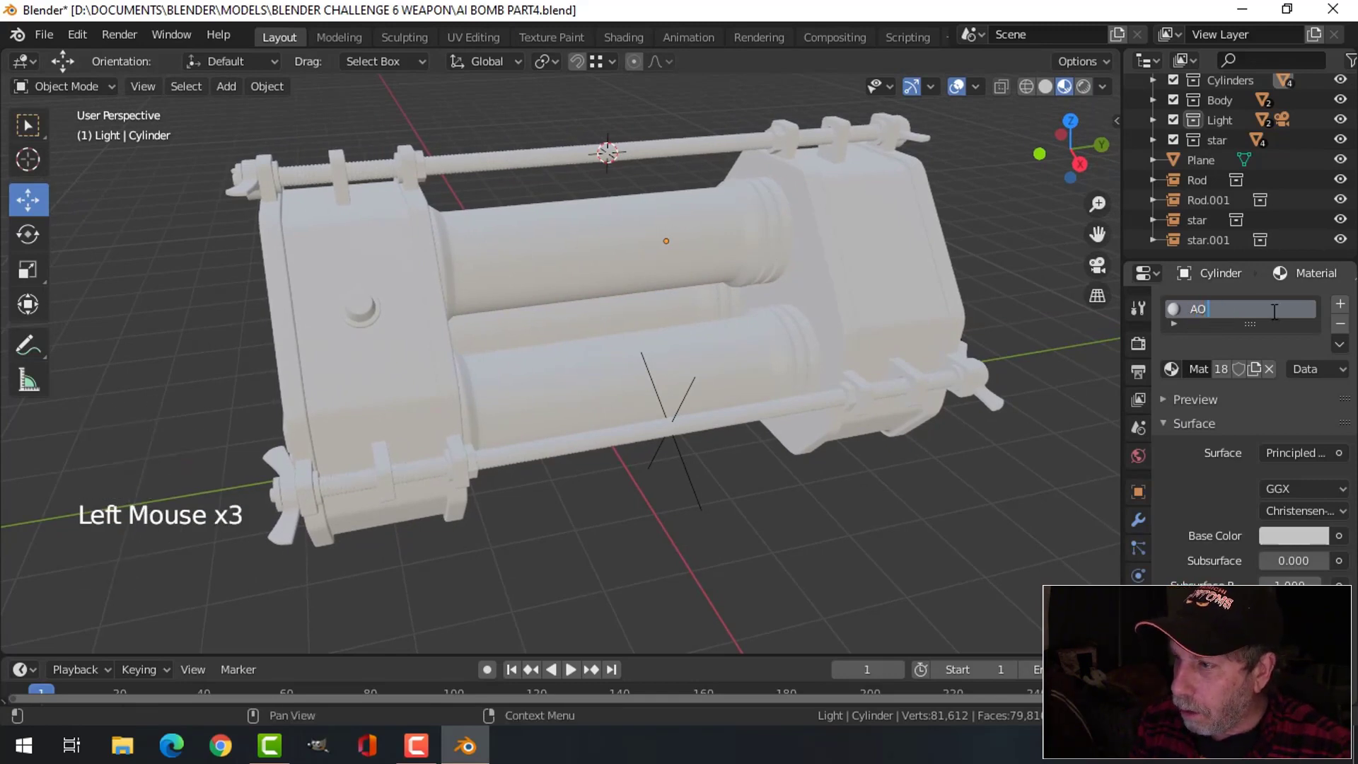
pyautogui.write(' Material')
pyautogui.press('Return')
pyautogui.press('KP_0')
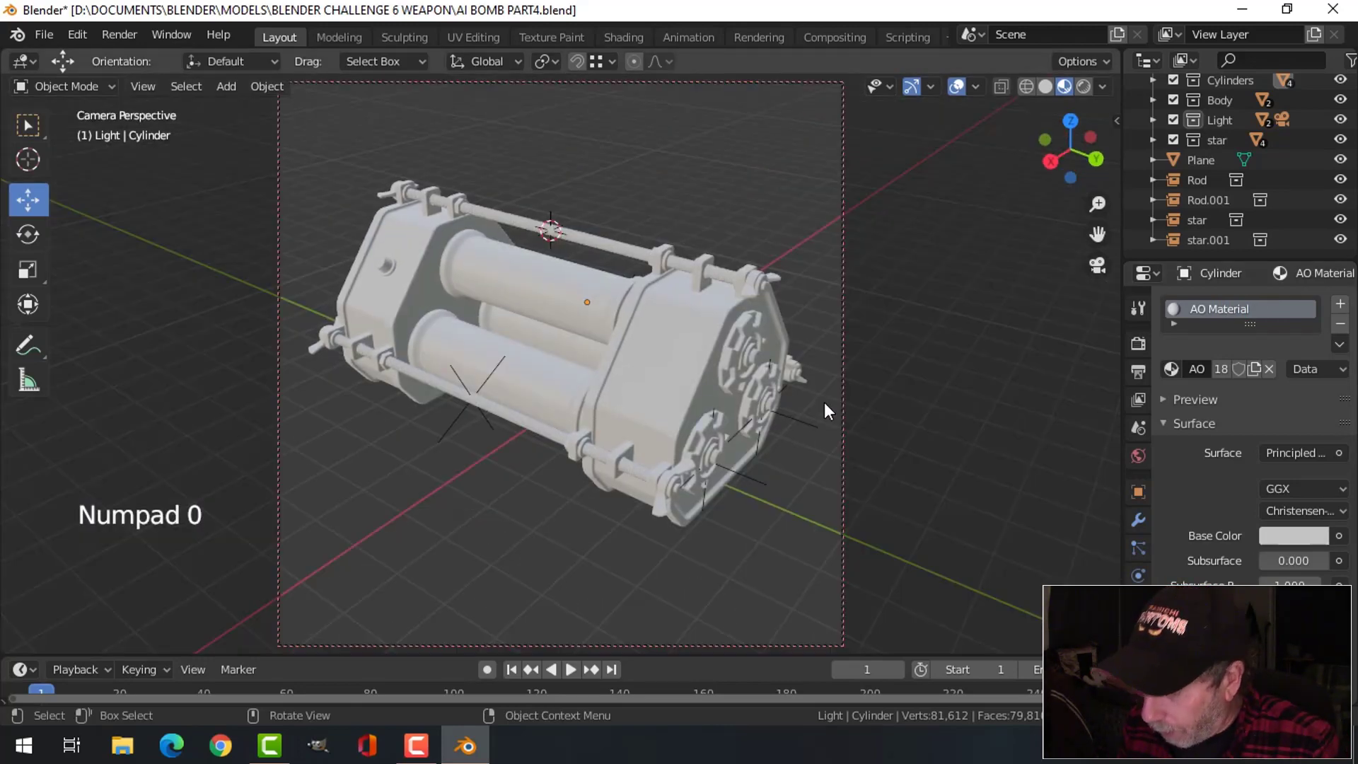
# In the Shading workspace, add an Ambient Occlusion node left of the Principled BSDF.
pyautogui.press('KP_0')
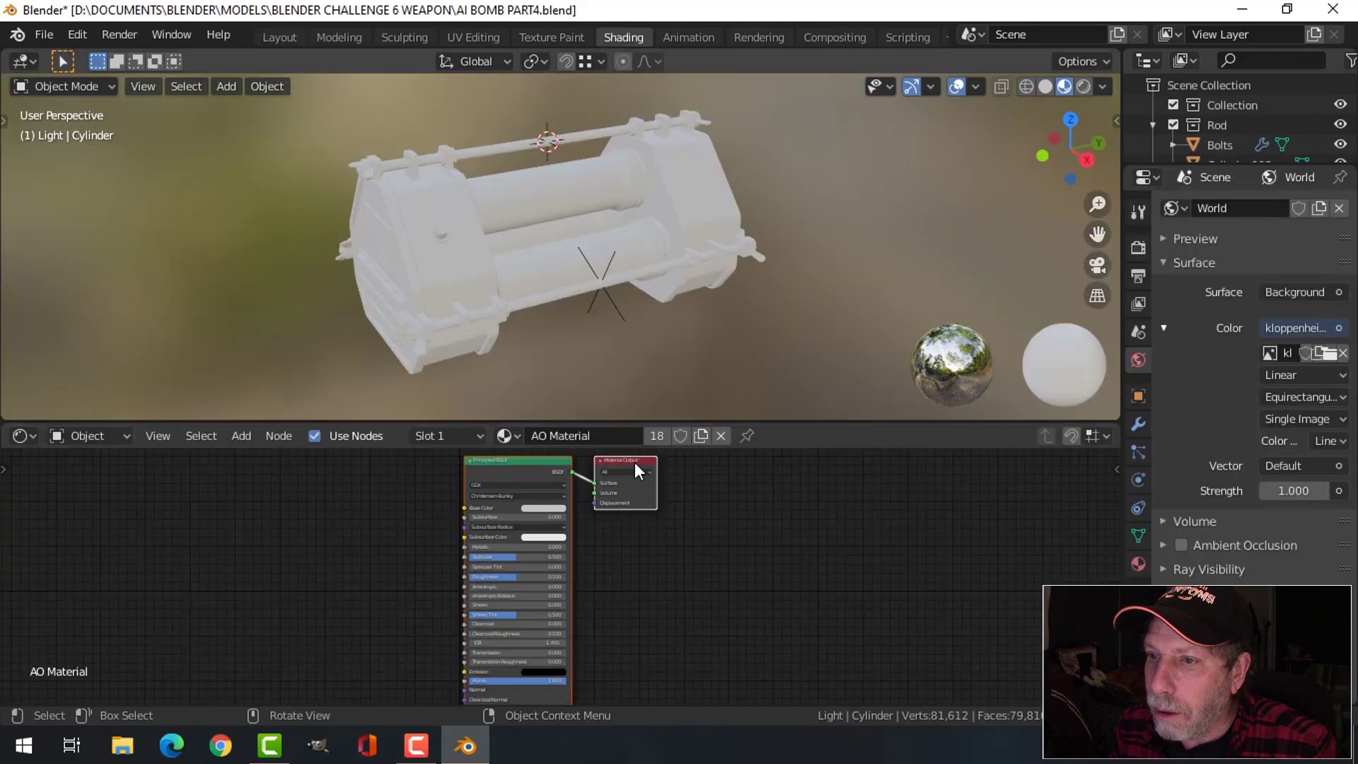
pyautogui.click(615, 35)
pyautogui.moveTo(655, 424); pyautogui.dragTo(655, 281)
pyautogui.scroll(1, 597, 478)
pyautogui.moveTo(597, 478); pyautogui.dragTo(745, 489, button='middle')
pyautogui.scroll(1, 745, 489)
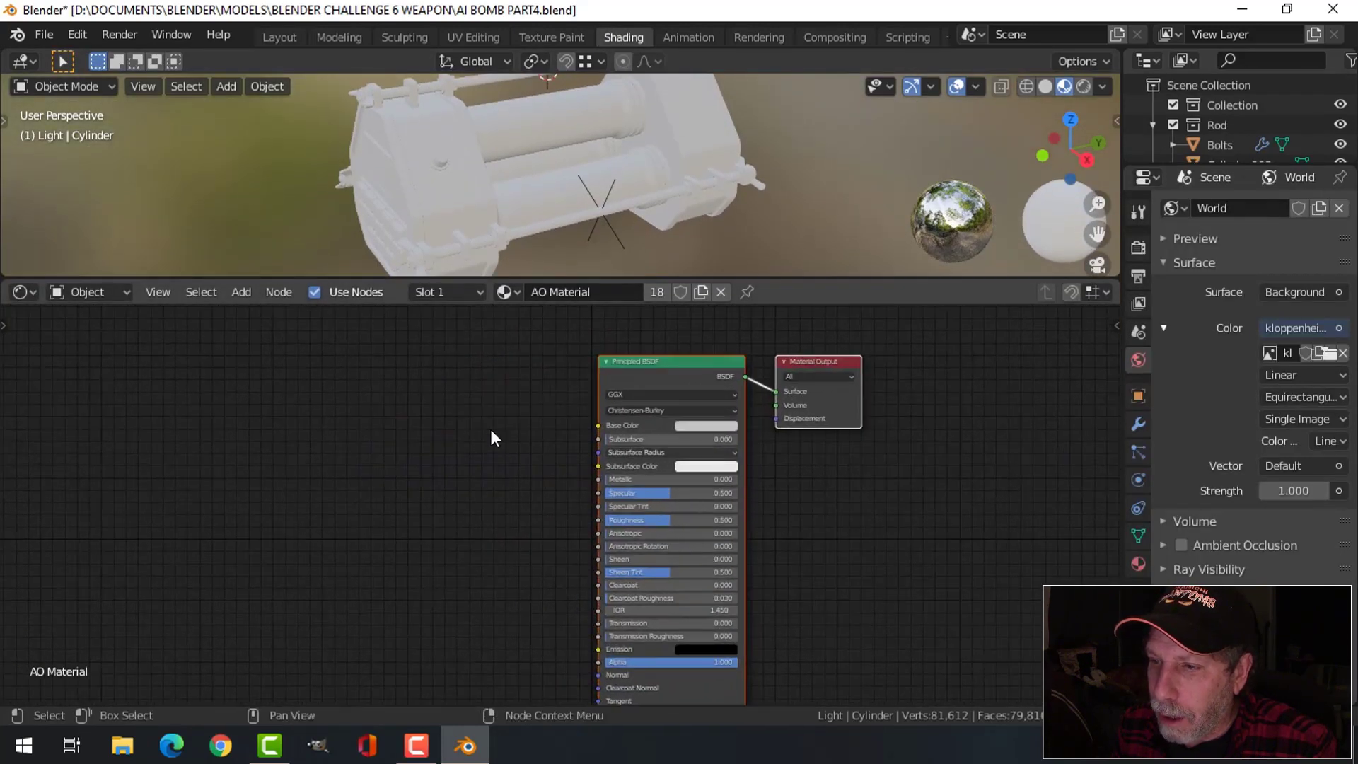
pyautogui.hotkey('shift', 'a')
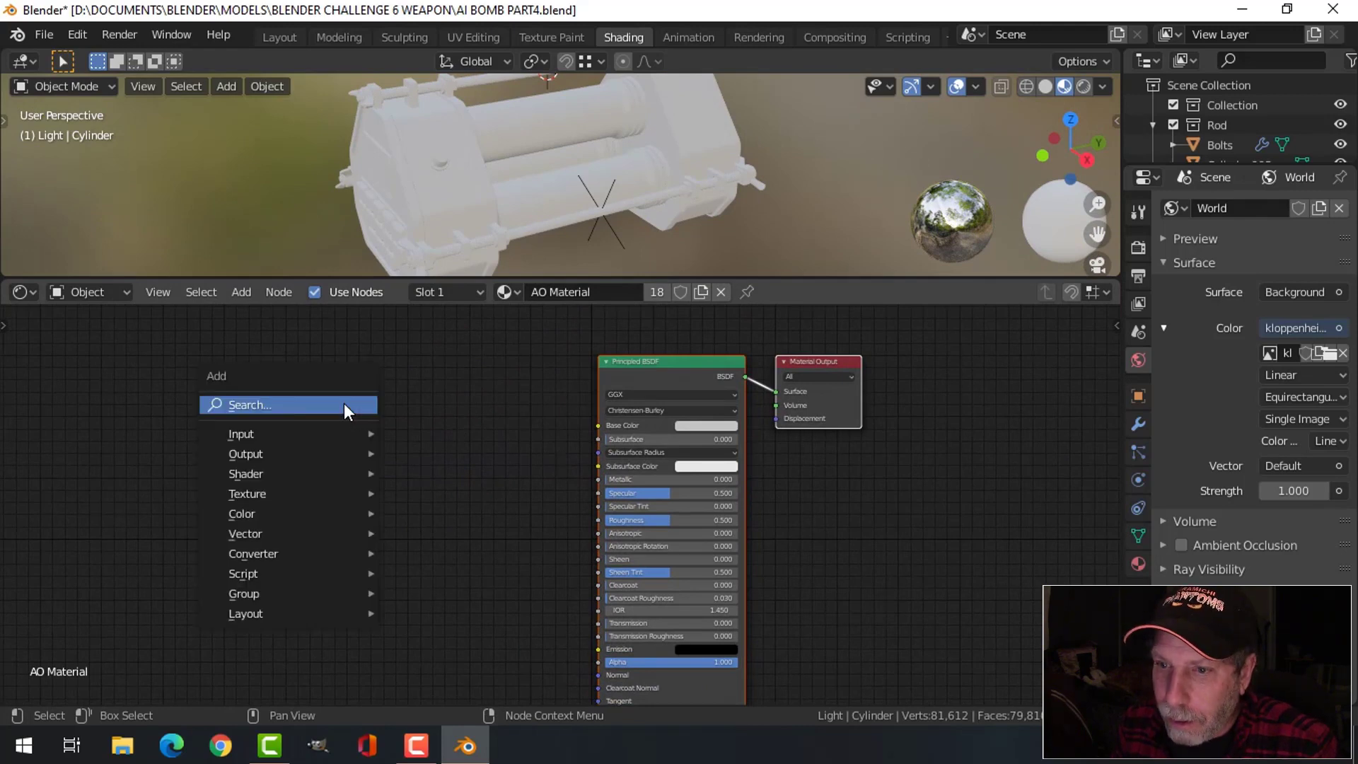
pyautogui.moveTo(308, 432)
pyautogui.scroll(4, 457, 49)
pyautogui.scroll(3, 470, 44)
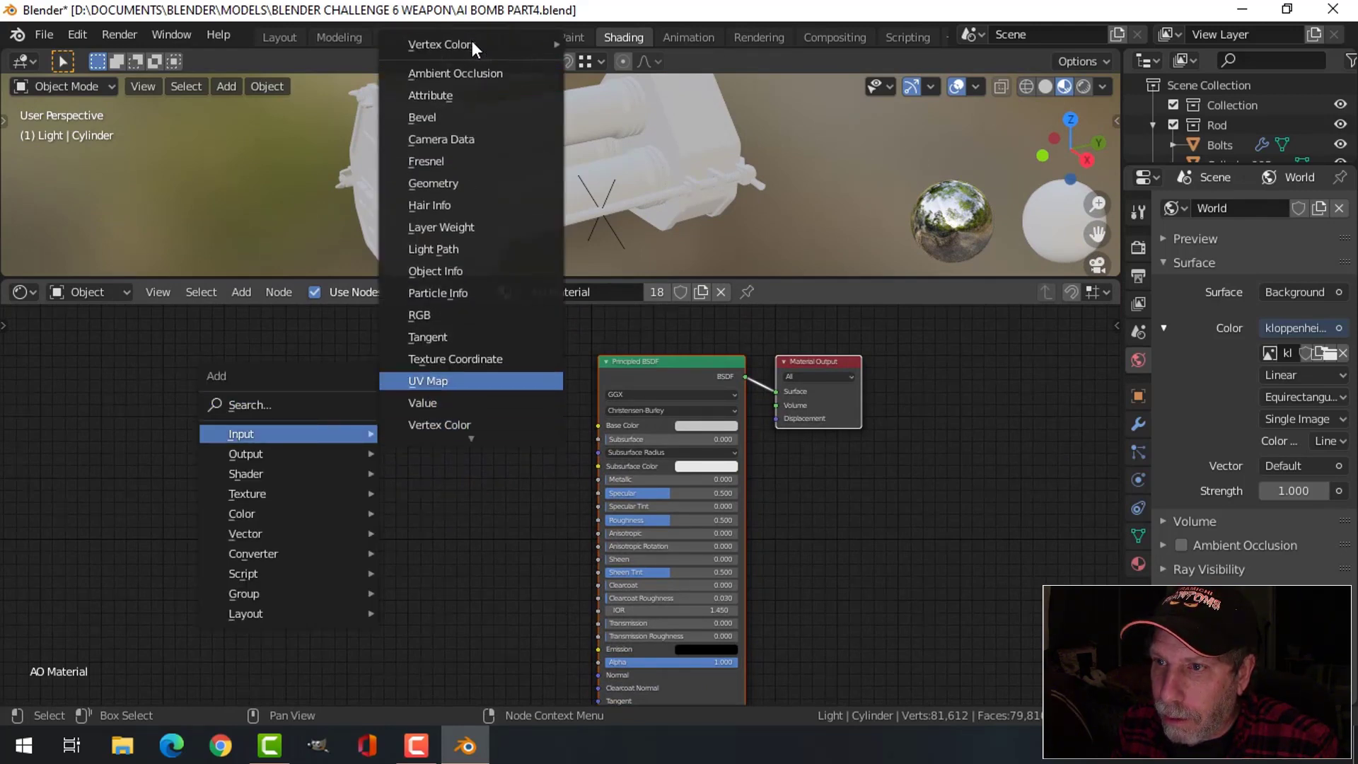
pyautogui.click(470, 75)
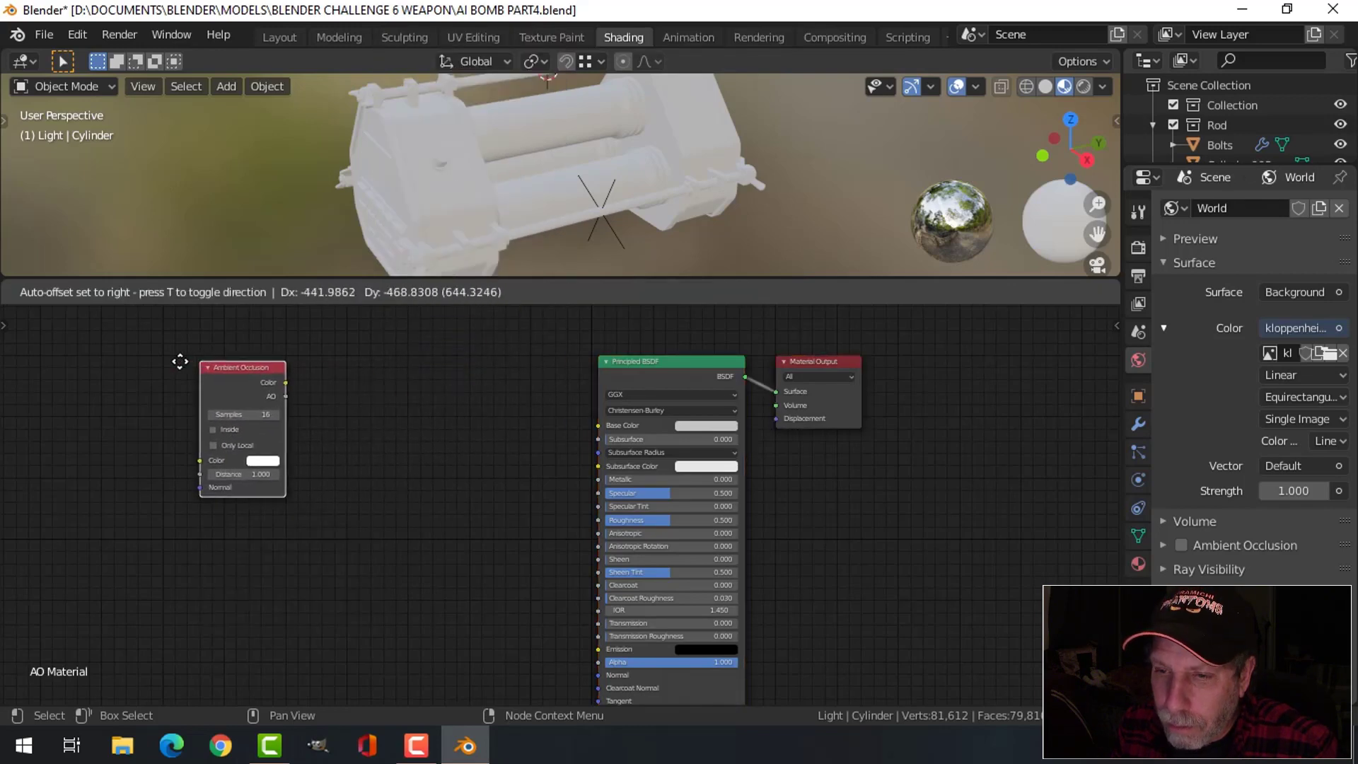
pyautogui.click(174, 361)
# Add a ColorRamp, wiring AO Color into its Fac and its Color into Base Color.
pyautogui.scroll(1, 345, 417)
pyautogui.moveTo(346, 418); pyautogui.dragTo(507, 455, button='middle')
pyautogui.scroll(2, 518, 449)
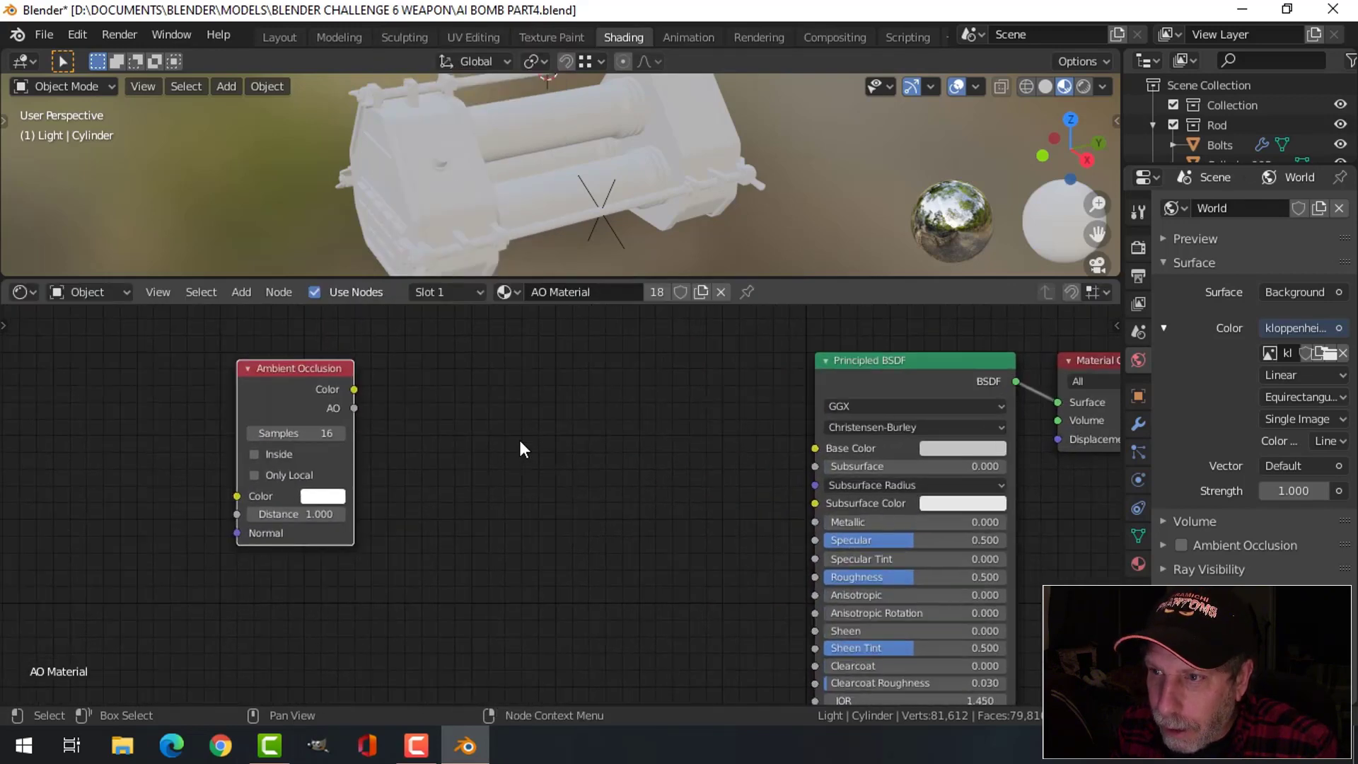
pyautogui.hotkey('shift', 'a')
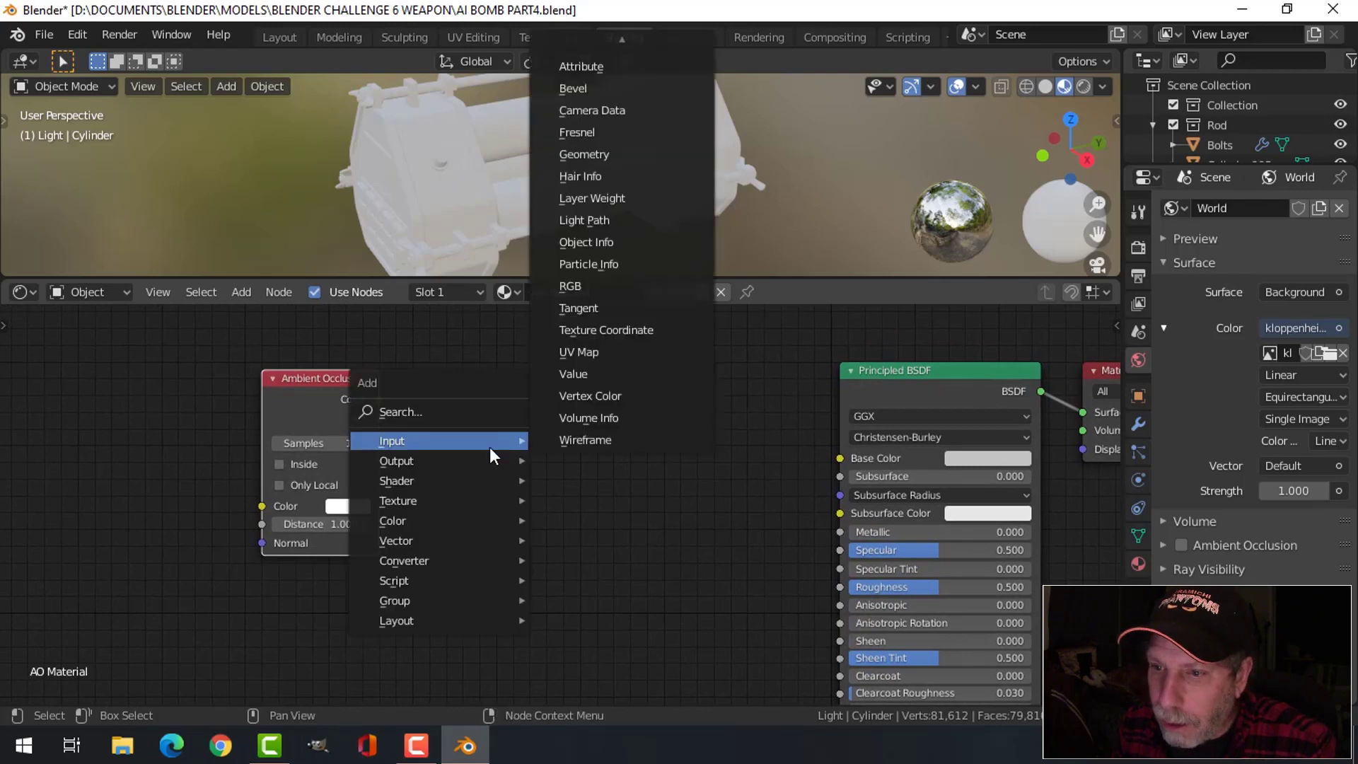
pyautogui.moveTo(455, 557)
pyautogui.click(601, 324)
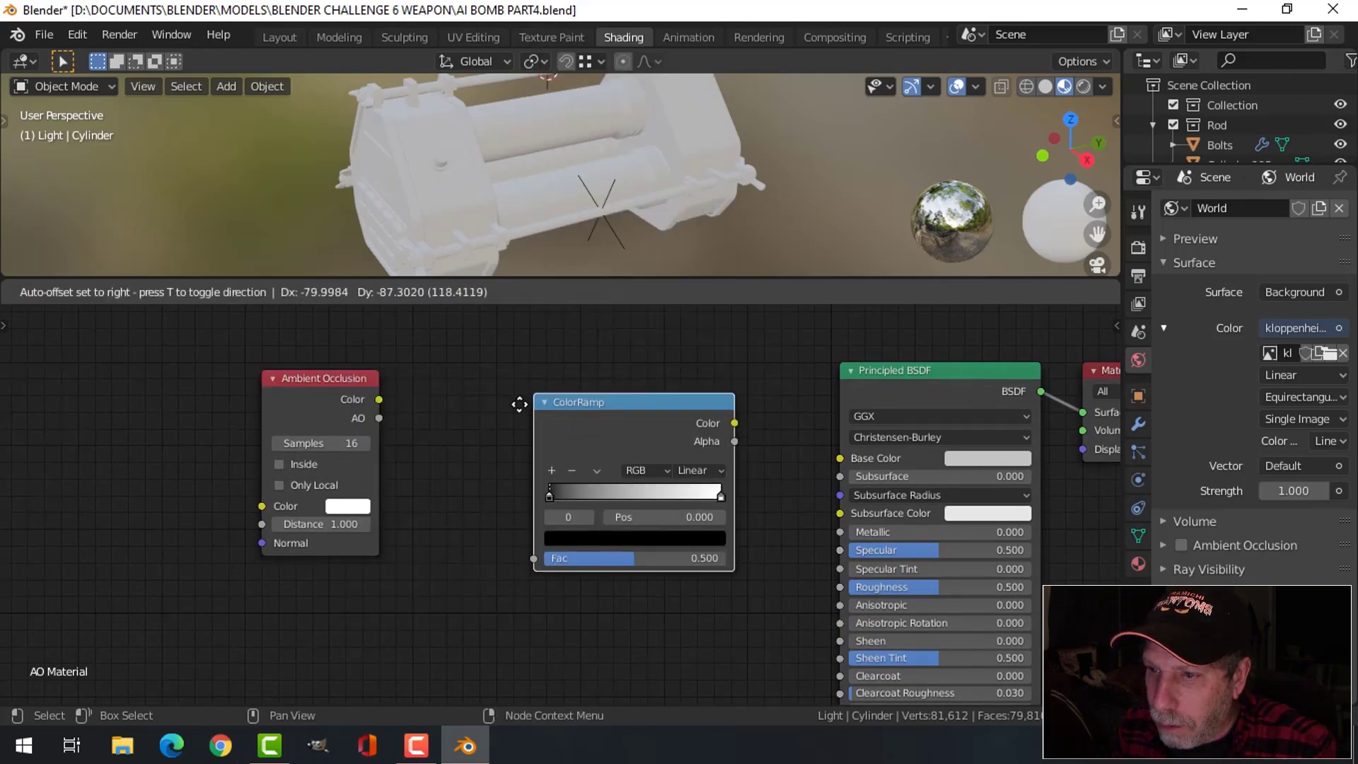
pyautogui.click(565, 460)
pyautogui.moveTo(380, 400); pyautogui.dragTo(474, 538)
pyautogui.moveTo(676, 402); pyautogui.dragTo(840, 458)
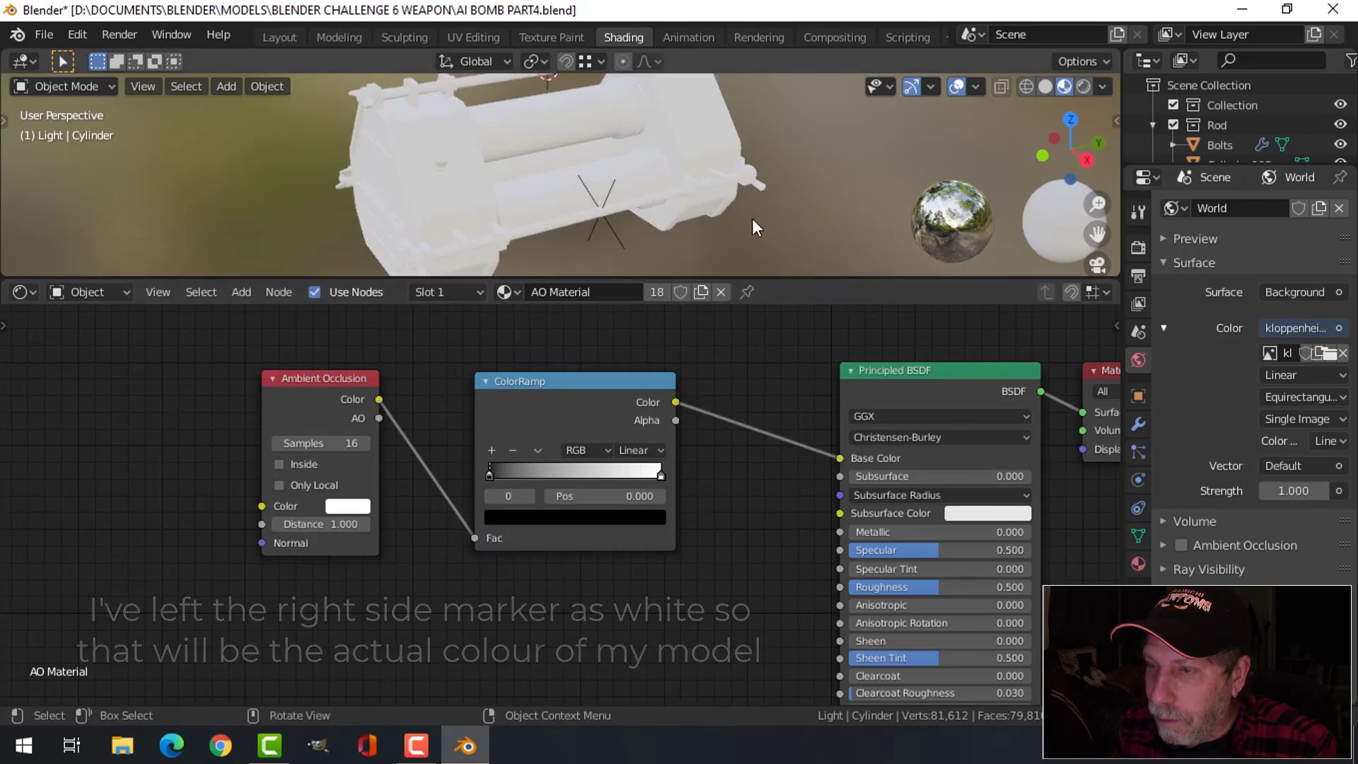
# Back in the Layout workspace, view through the camera and save the blend file.
pyautogui.click(278, 40)
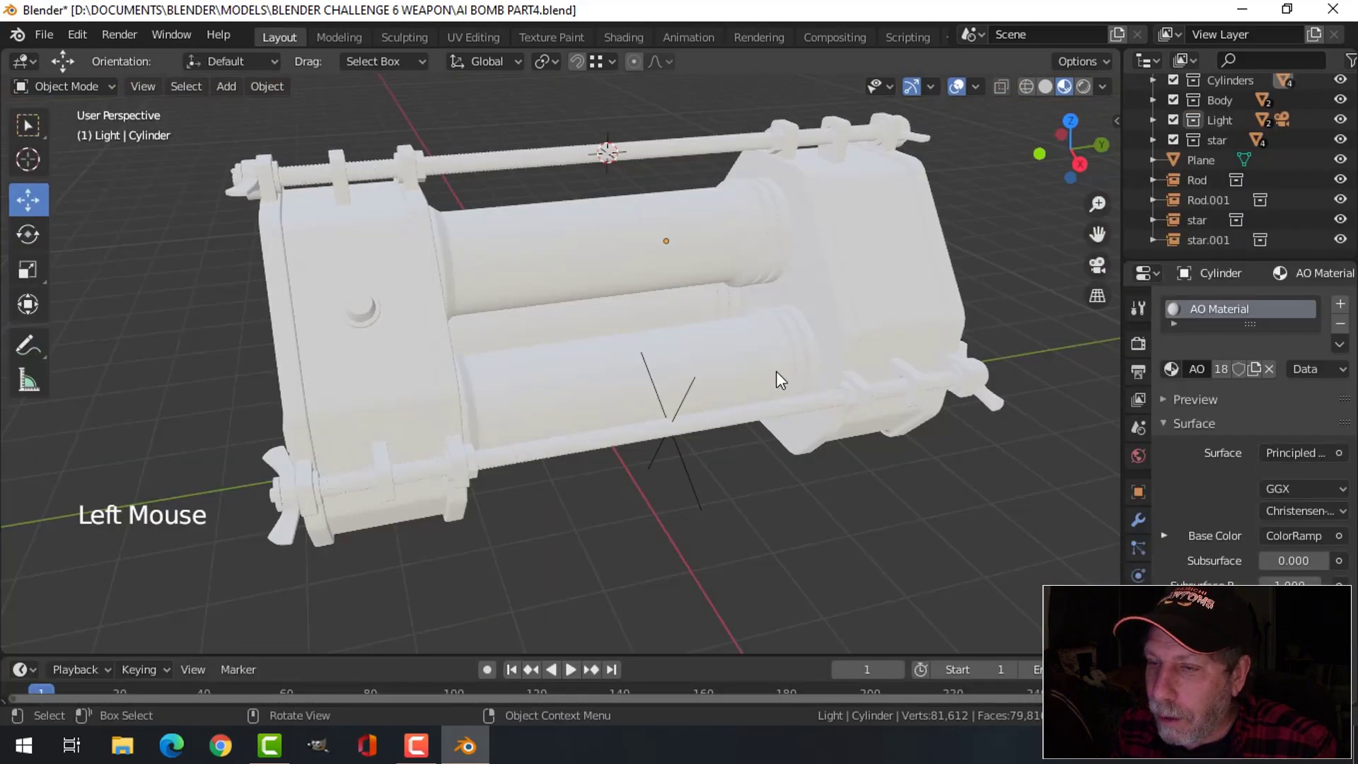
pyautogui.press('KP_0')
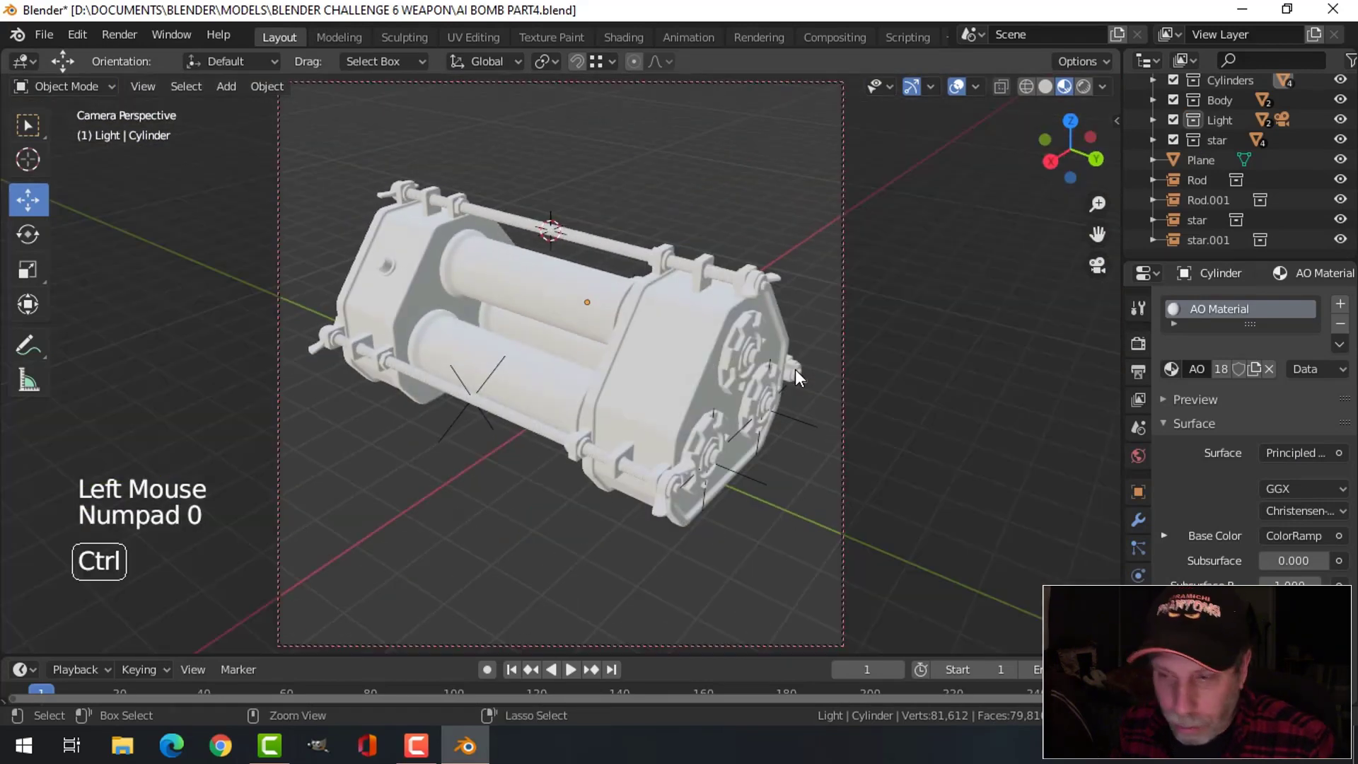
pyautogui.hotkey('ctrl', 's')
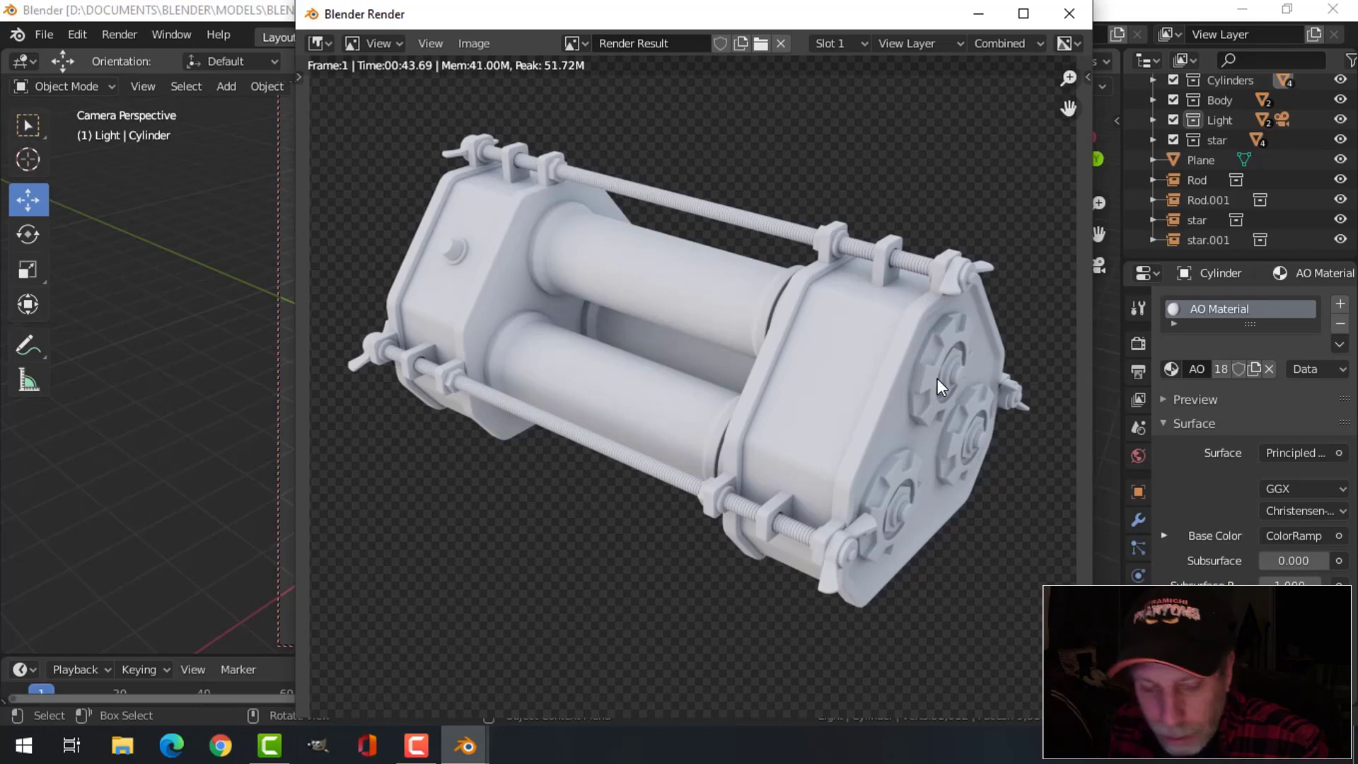
# Orbit and zoom the camera to face the bomb's keypad end and render it.
pyautogui.press('Escape')
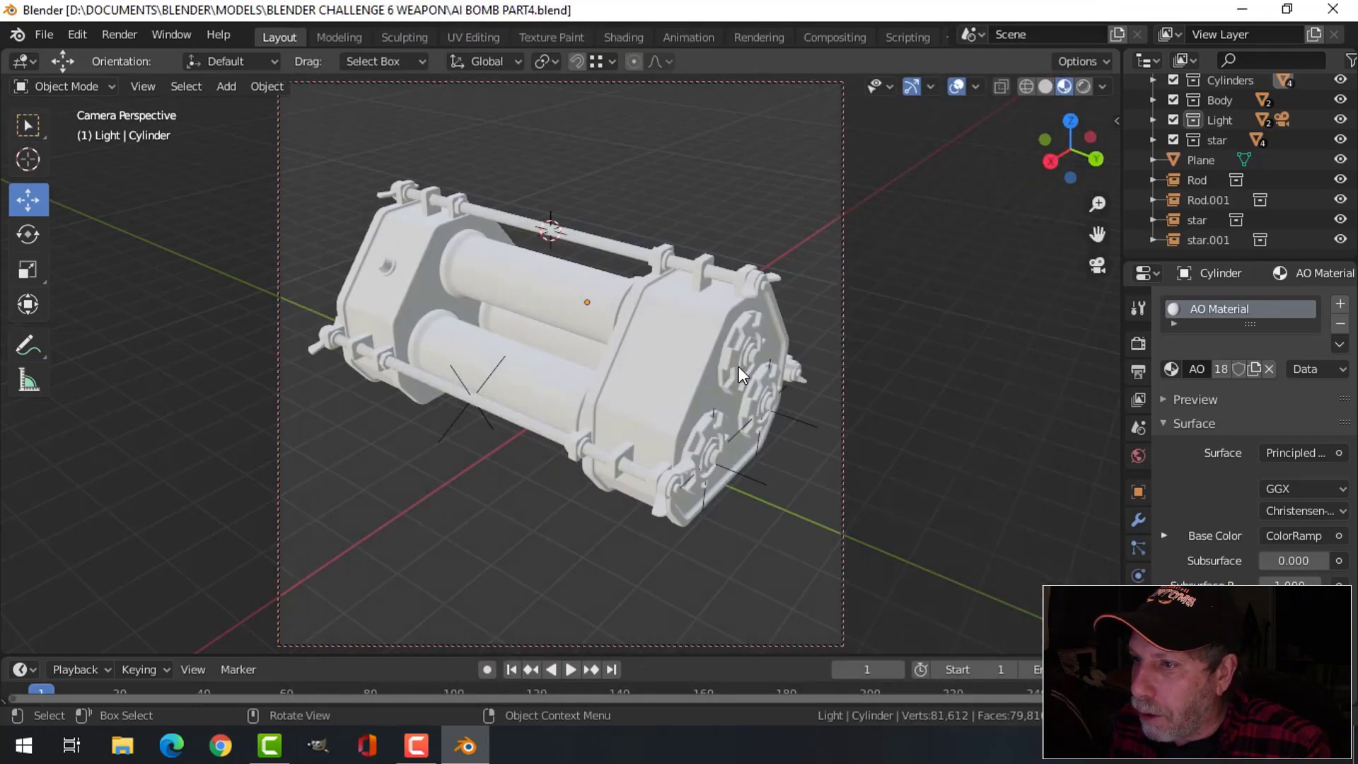
pyautogui.moveTo(584, 382); pyautogui.dragTo(673, 366, button='middle')
pyautogui.scroll(-2, 688, 374)
pyautogui.scroll(1, 677, 358)
pyautogui.moveTo(673, 366); pyautogui.dragTo(712, 362, button='middle')
pyautogui.scroll(1, 680, 363)
pyautogui.scroll(-1, 696, 367)
pyautogui.scroll(1, 711, 362)
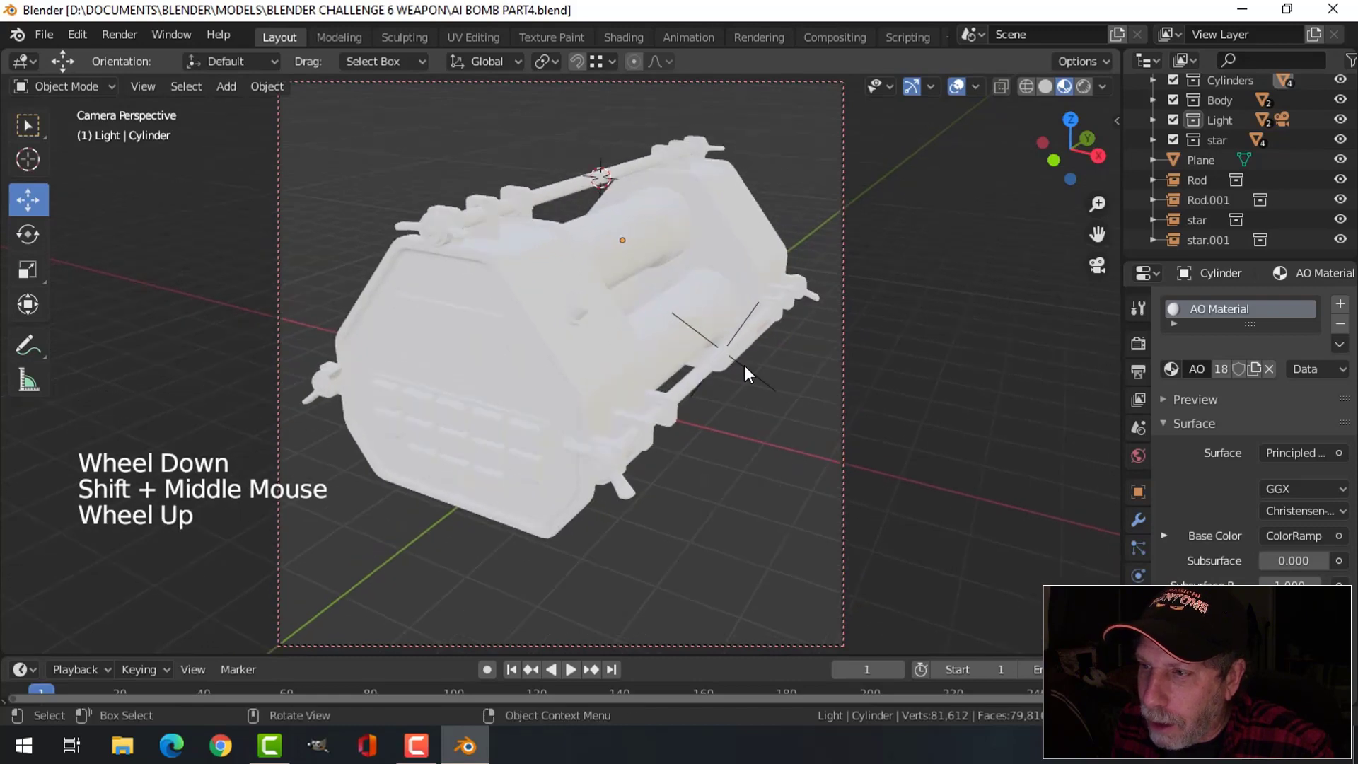
pyautogui.press('F12')
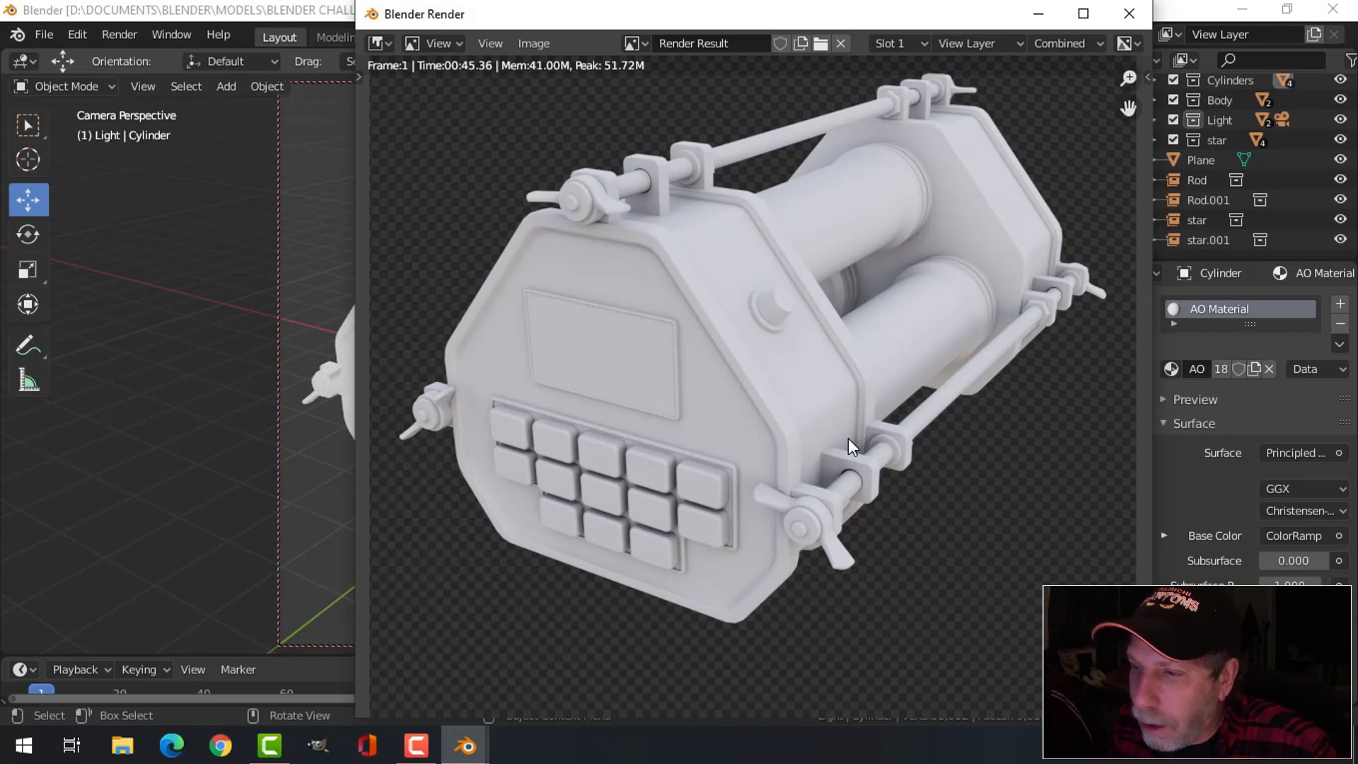
# Orbit and zoom the camera in for a close-up render of the keypad end.
pyautogui.press('Escape')
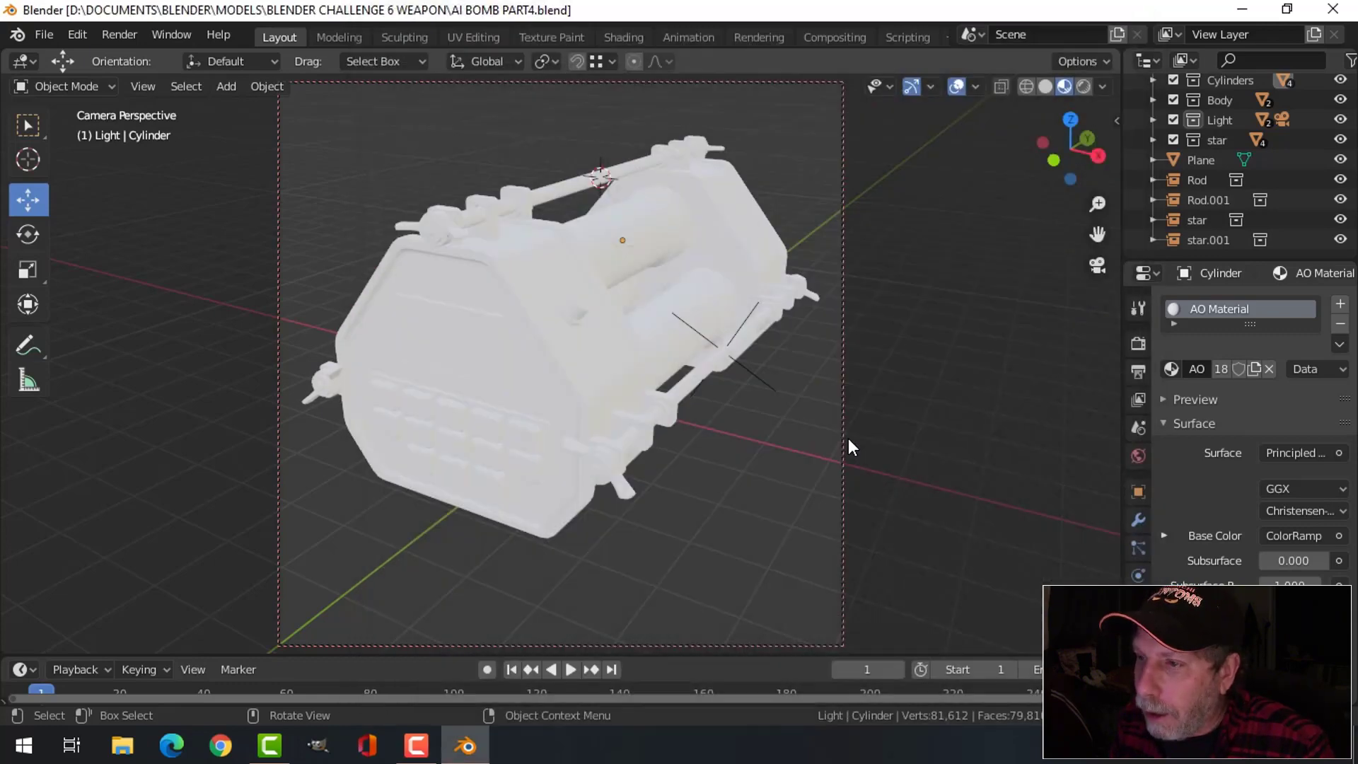
pyautogui.moveTo(683, 303); pyautogui.dragTo(538, 349, button='middle')
pyautogui.scroll(1, 697, 353)
pyautogui.scroll(1, 686, 359)
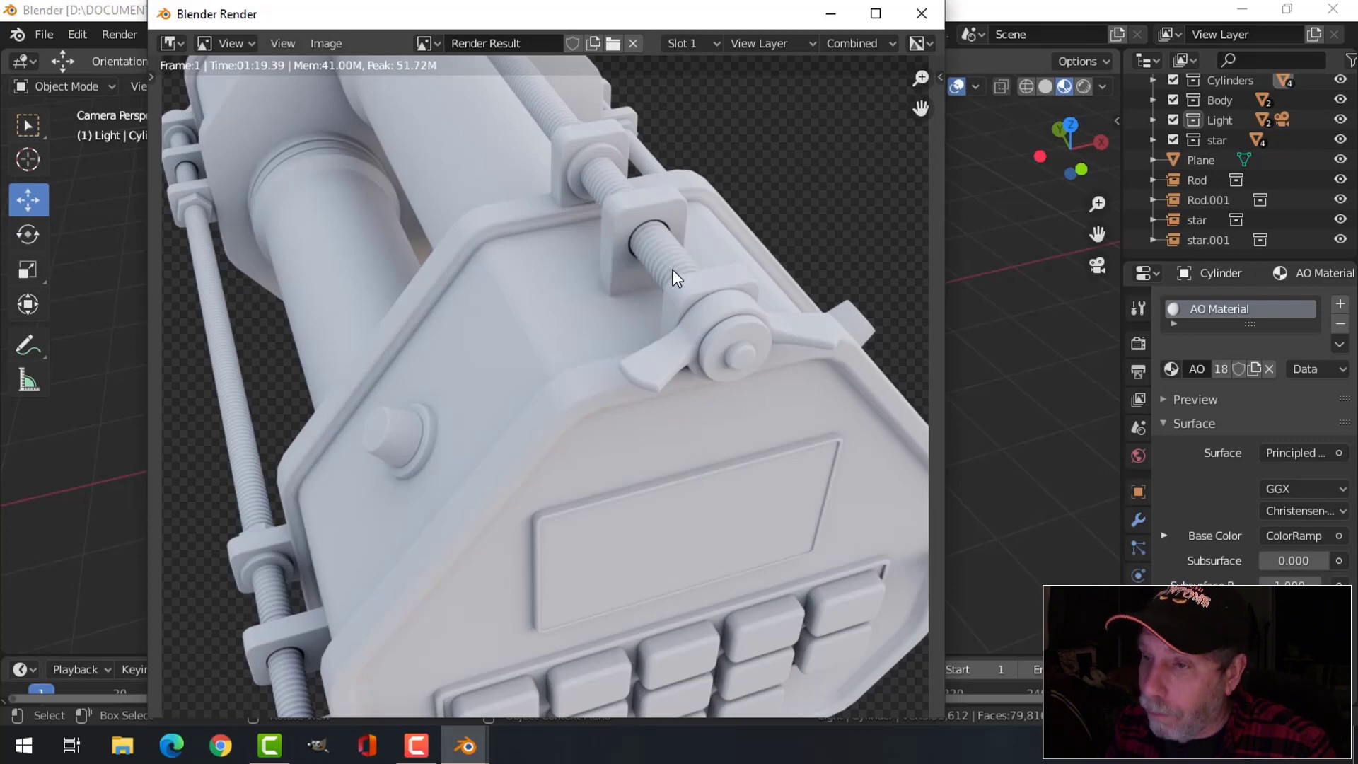
# Close the close-up render and swing the camera back out around the bomb.
pyautogui.press('Escape')
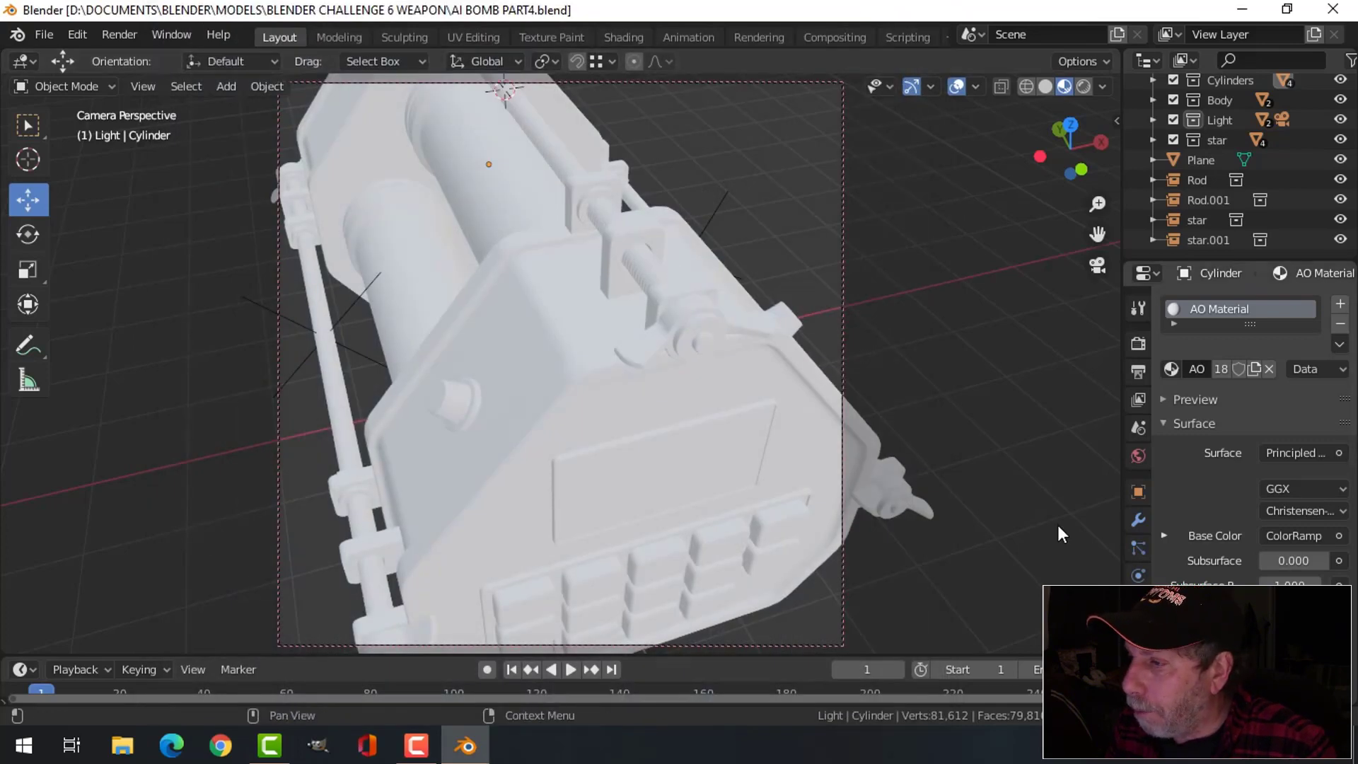
pyautogui.scroll(-3, 740, 410)
pyautogui.moveTo(740, 410)
pyautogui.mouseDown(button='middle')
pyautogui.moveTo(682, 405)
pyautogui.moveTo(643, 357)
pyautogui.moveTo(673, 365)
pyautogui.moveTo(656, 375)
pyautogui.moveTo(681, 385)
pyautogui.moveTo(661, 377)
pyautogui.mouseUp(button='middle')
pyautogui.scroll(-2, 655, 372)
pyautogui.scroll(1, 676, 381)
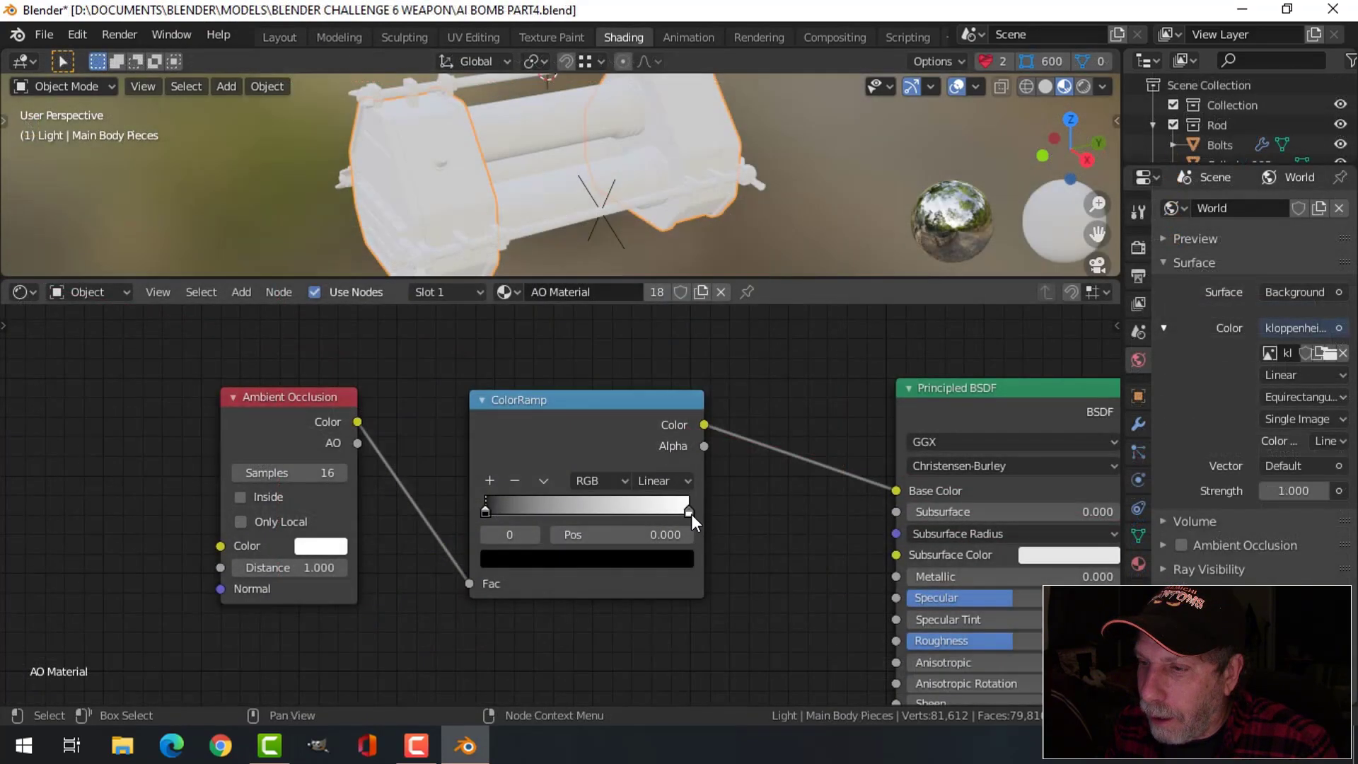
# Tint the ColorRamp's white stop to a pale colour of H 0.590, S 0.089, V 0.913.
pyautogui.click(689, 511)
pyautogui.click(638, 559)
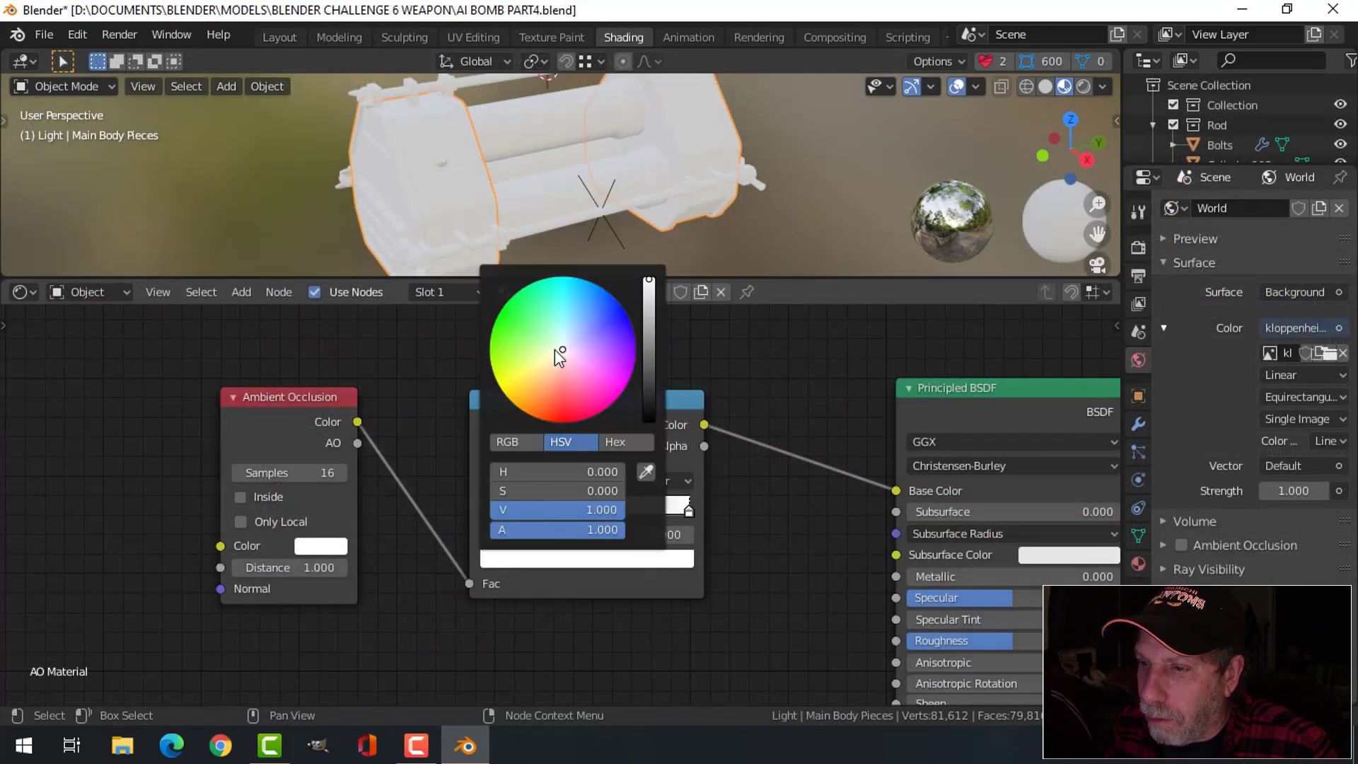
pyautogui.moveTo(556, 349)
pyautogui.mouseDown()
pyautogui.moveTo(547, 361)
pyautogui.moveTo(568, 343)
pyautogui.moveTo(555, 347)
pyautogui.mouseUp()
pyautogui.click(649, 289)
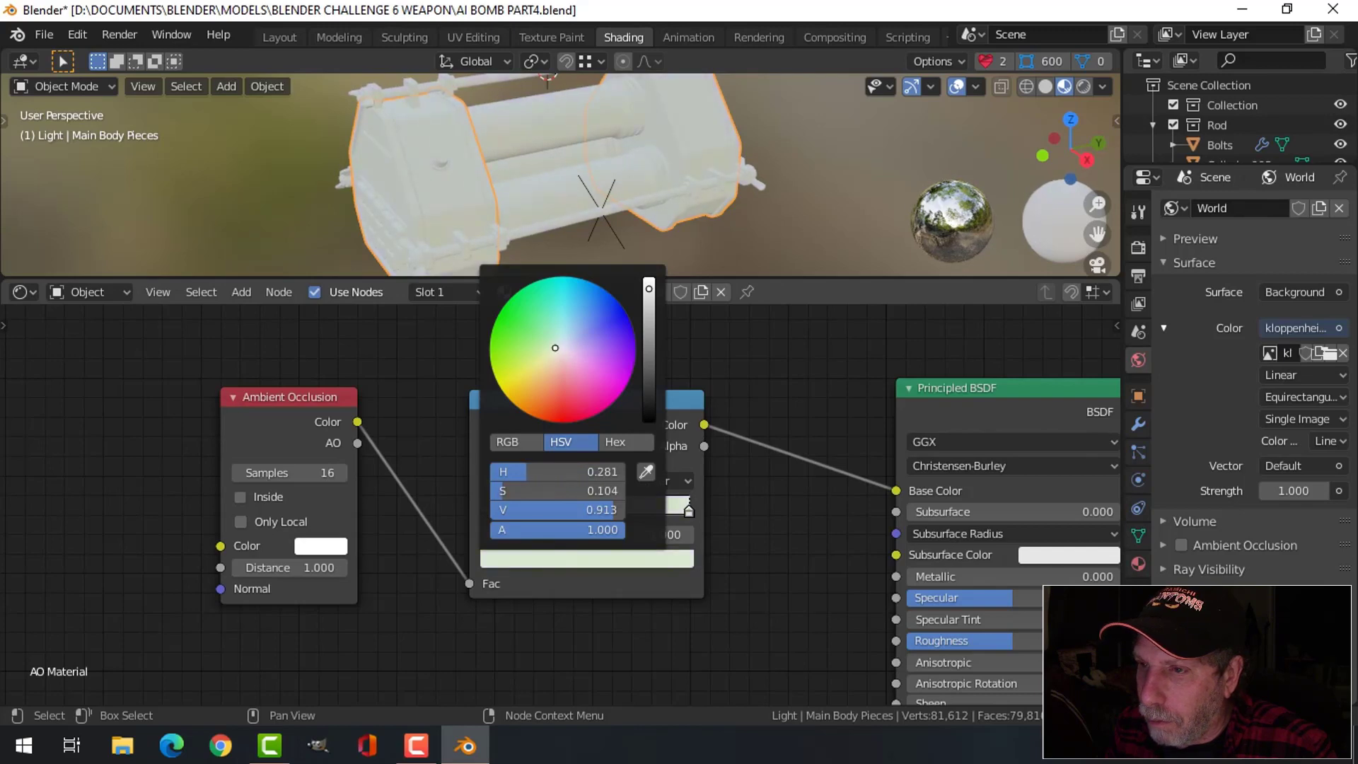
pyautogui.click(280, 37)
# Deselect all objects and render the tinted bomb from the camera.
pyautogui.hotkey('alt', 'a')
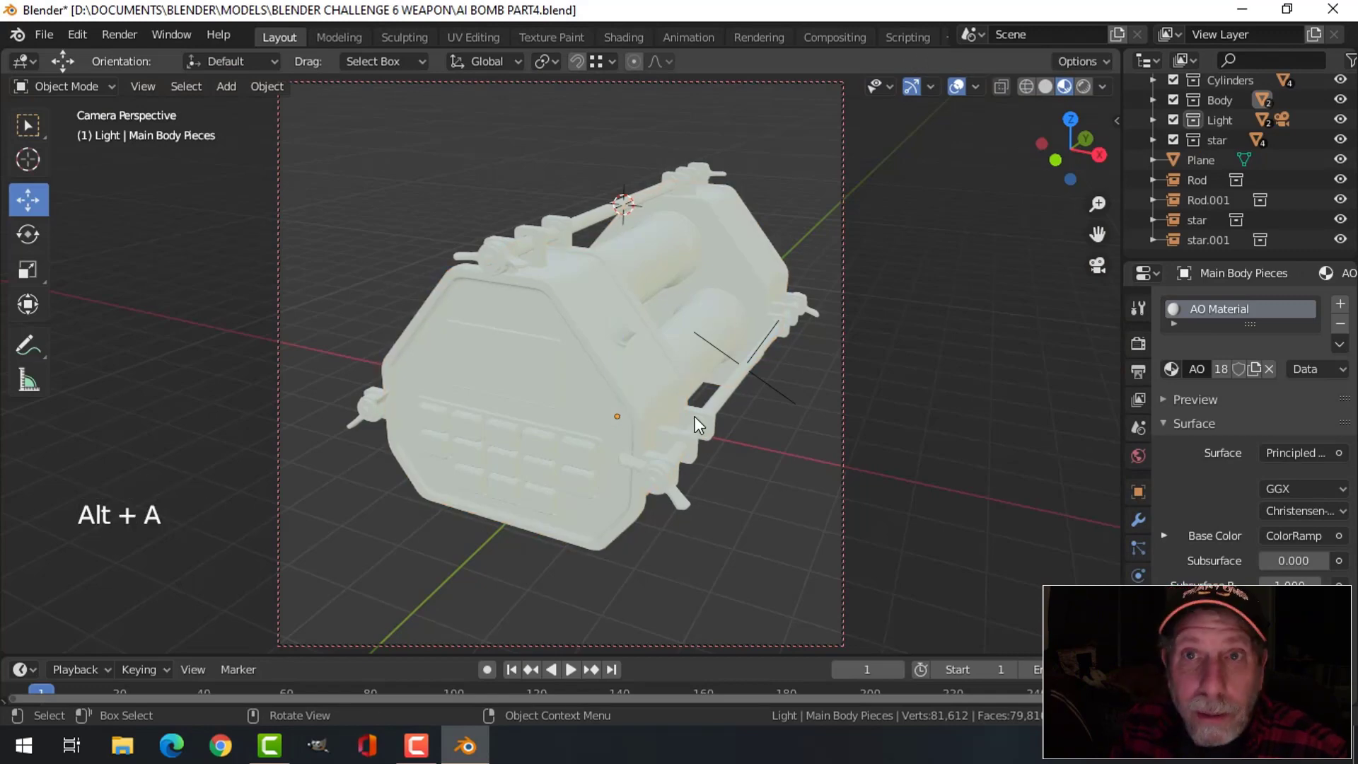
pyautogui.press('F12')
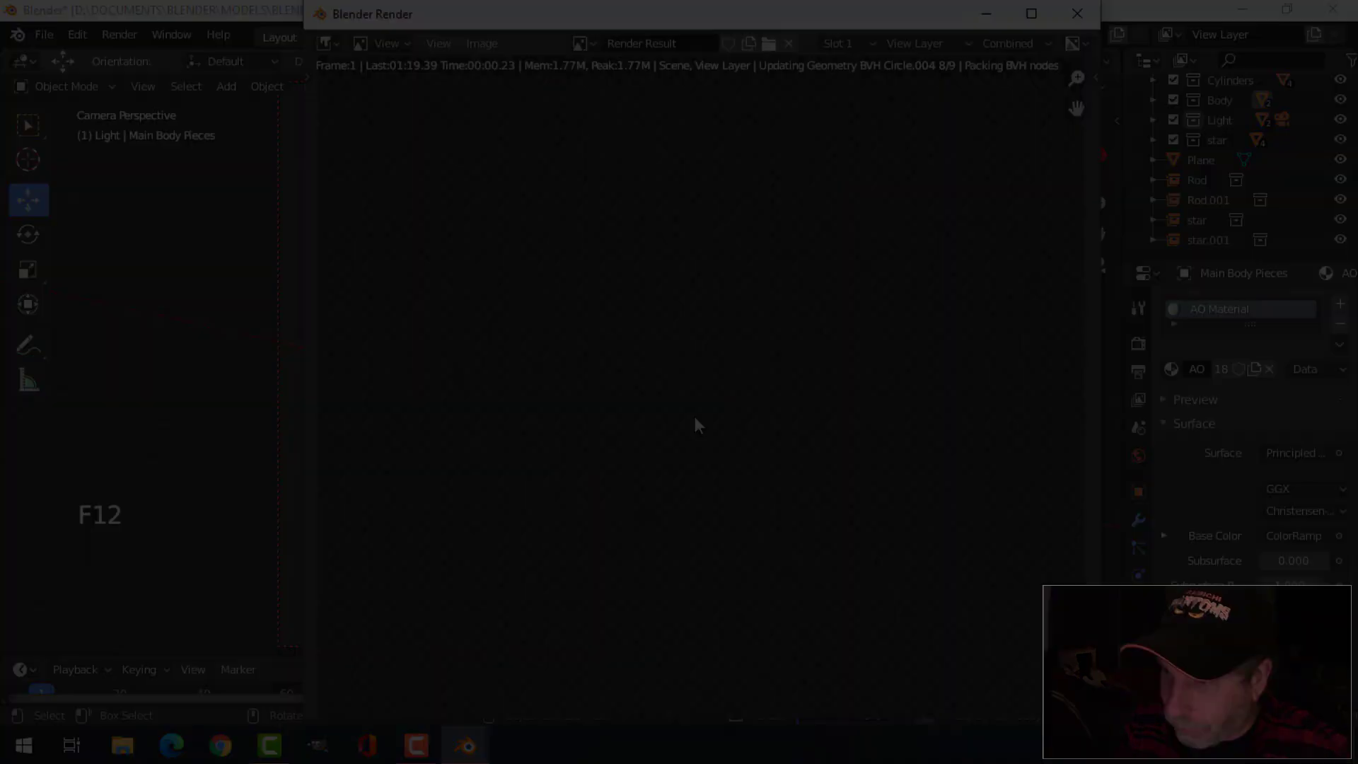